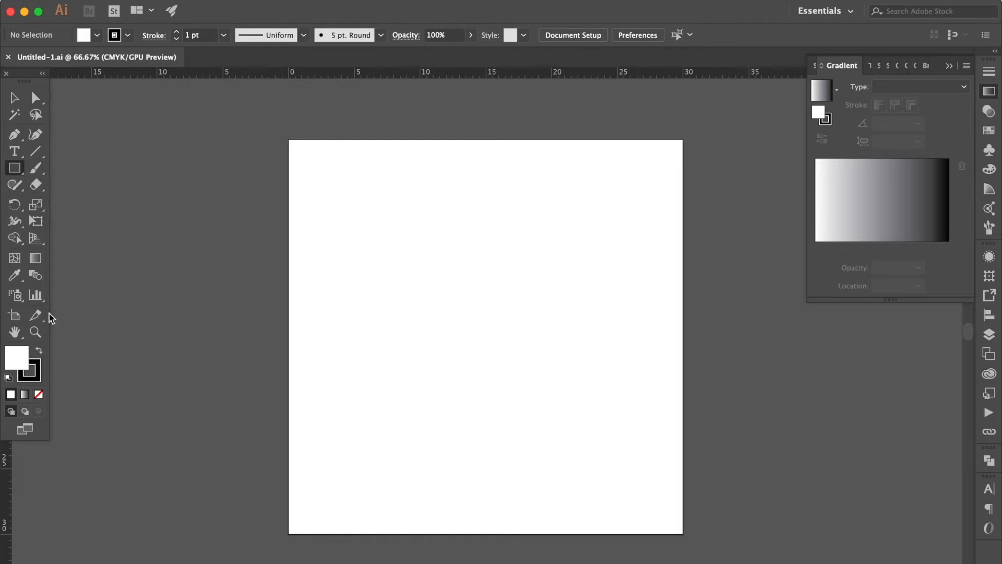
Step: Remove the stroke, keep the white fill, and draw a square of about 31 cm covering the whole artboard
click(37, 377)
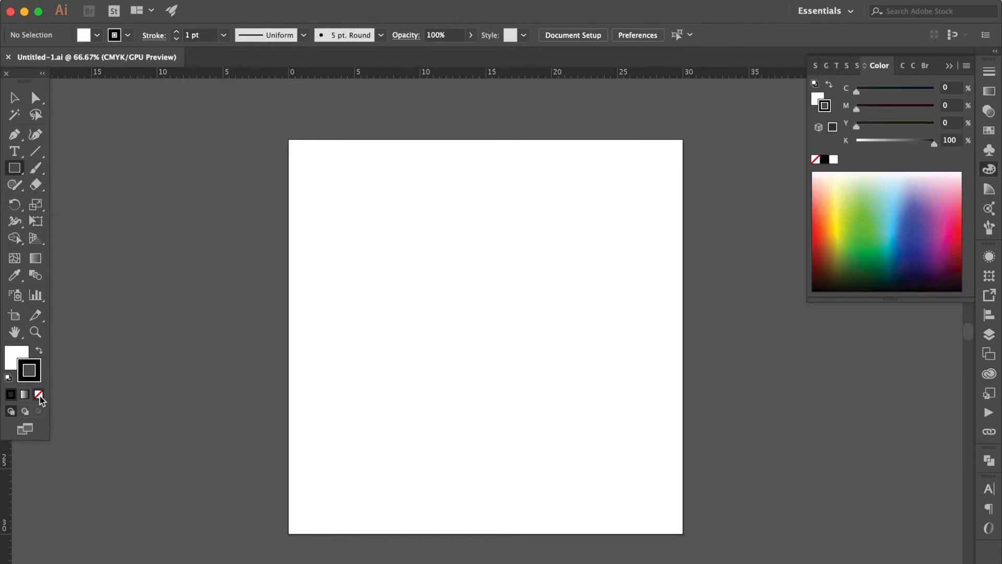
click(40, 395)
click(20, 350)
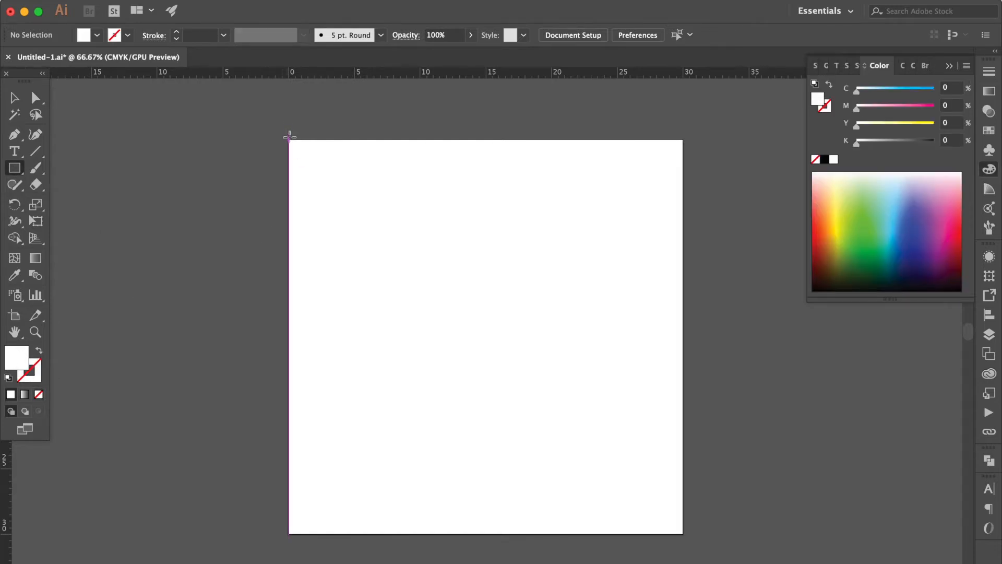
drag(283, 134, 690, 540)
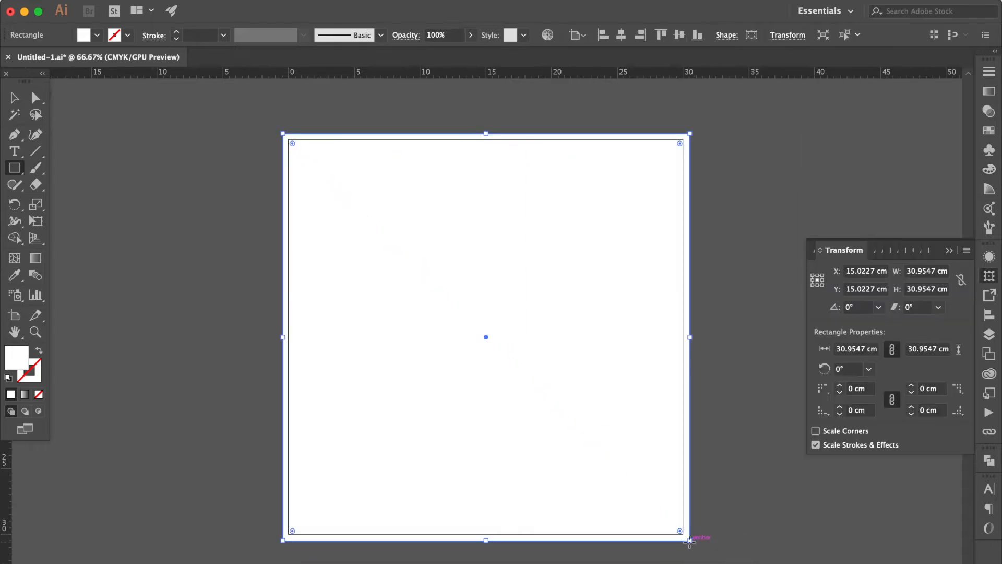
Step: Fill the square with a linear gradient whose black end stop is changed to a CMYK pink with M 35, Y 10 and no black
click(989, 93)
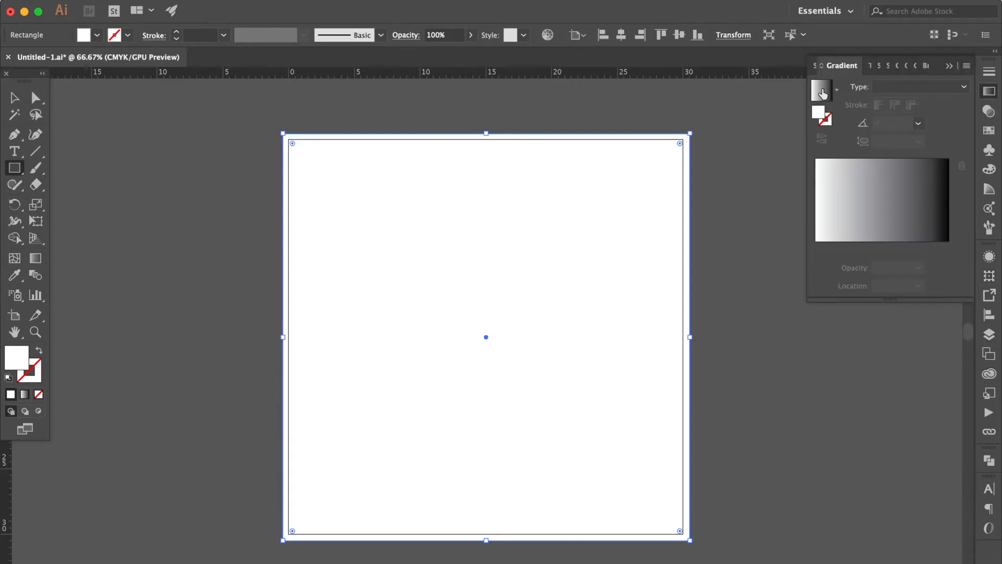
click(821, 92)
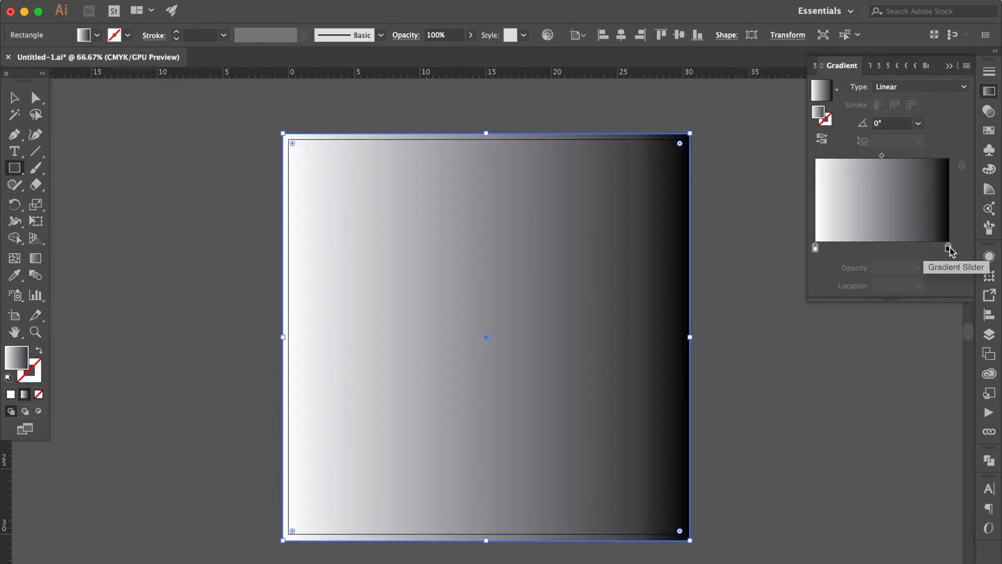
double_click(948, 248)
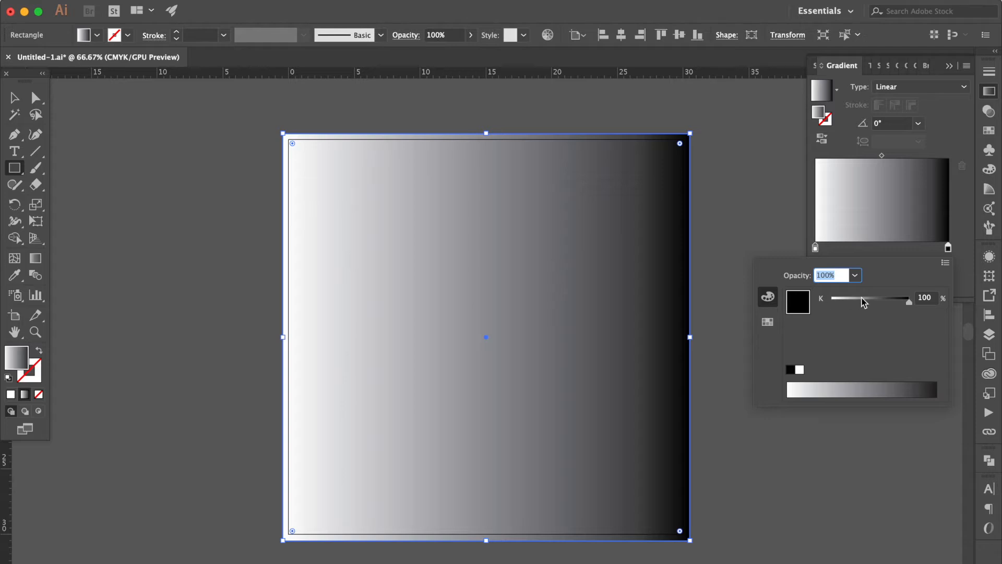
click(946, 265)
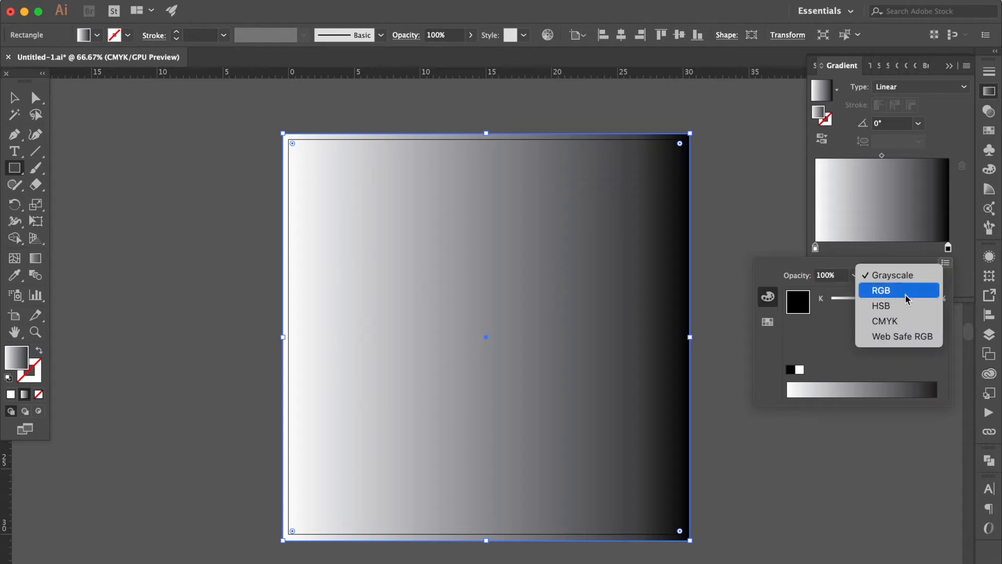
click(897, 321)
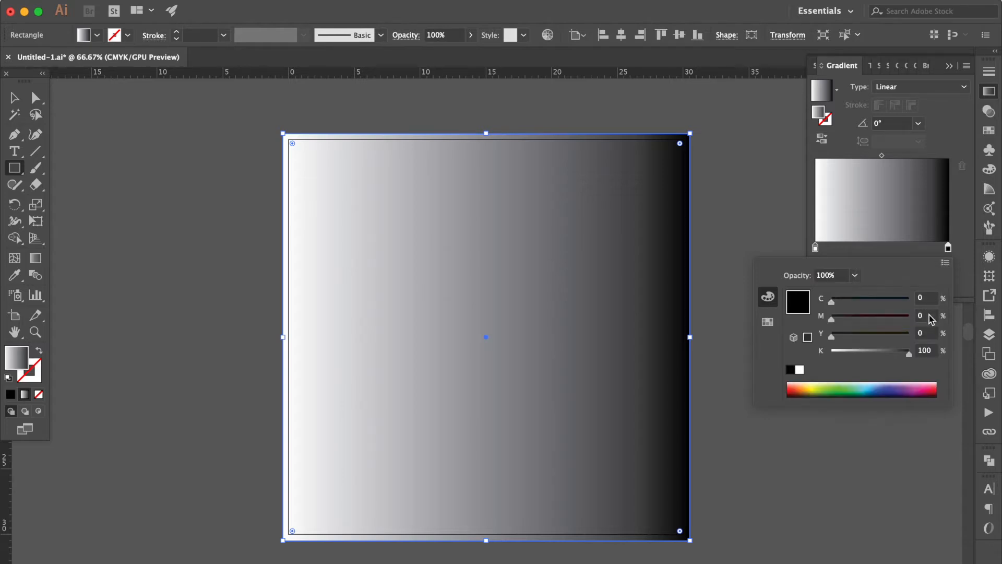
click(926, 316)
text(35)
click(929, 334)
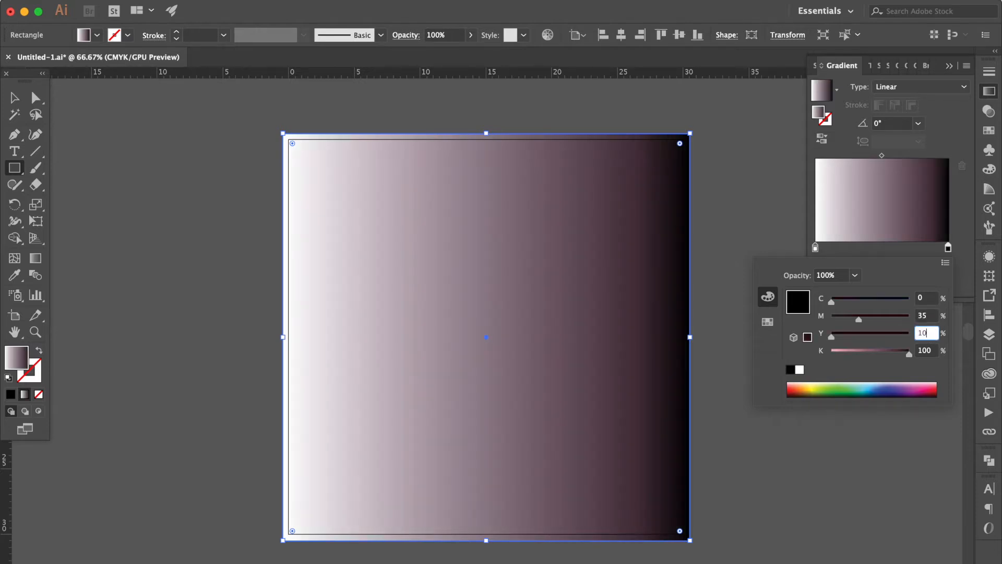
key(Tab)
key(Return)
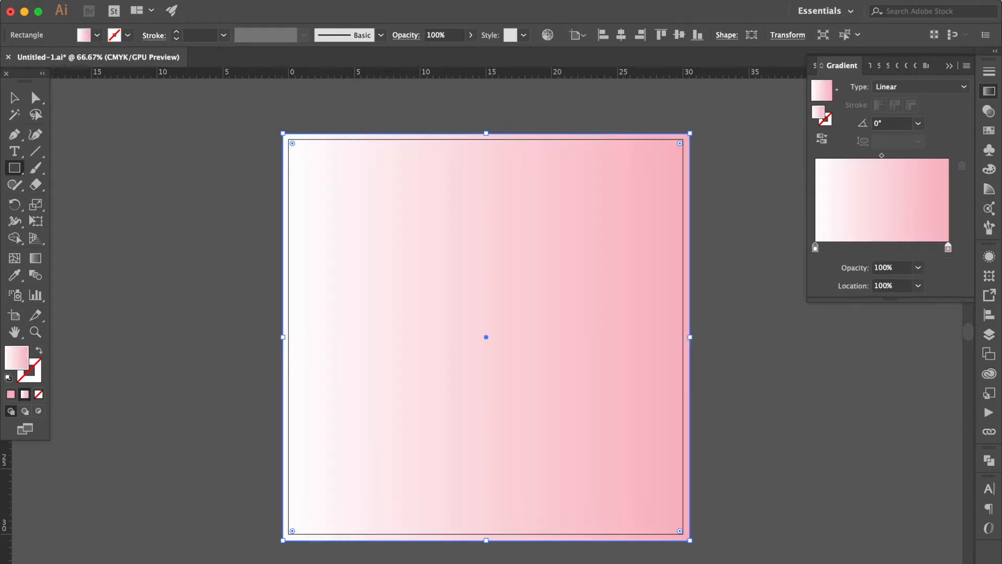
Step: Redirect the square's gradient diagonally at about -45° from its upper-left corner towards the lower right, and deselect it
key(g)
drag(302, 153, 603, 454)
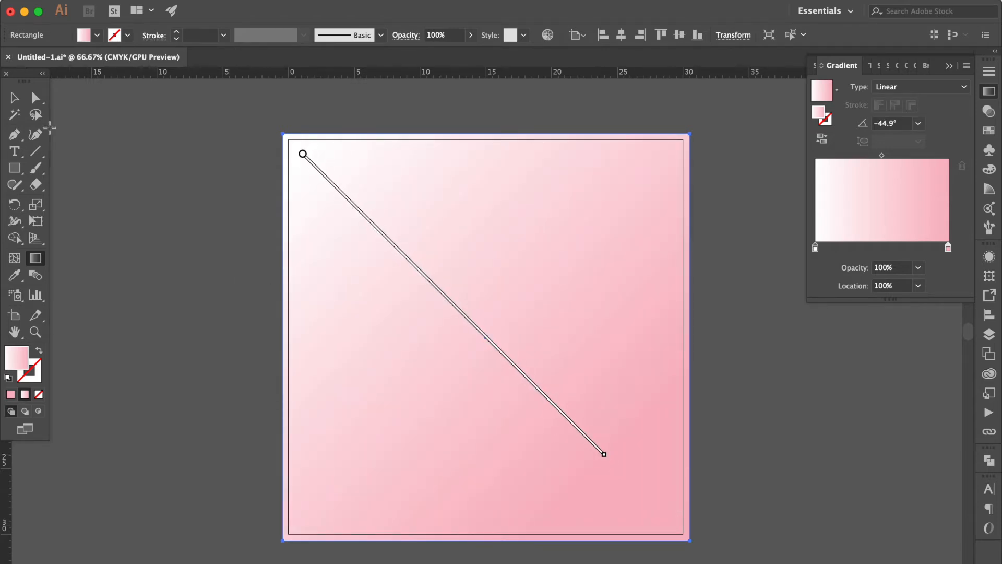
click(15, 97)
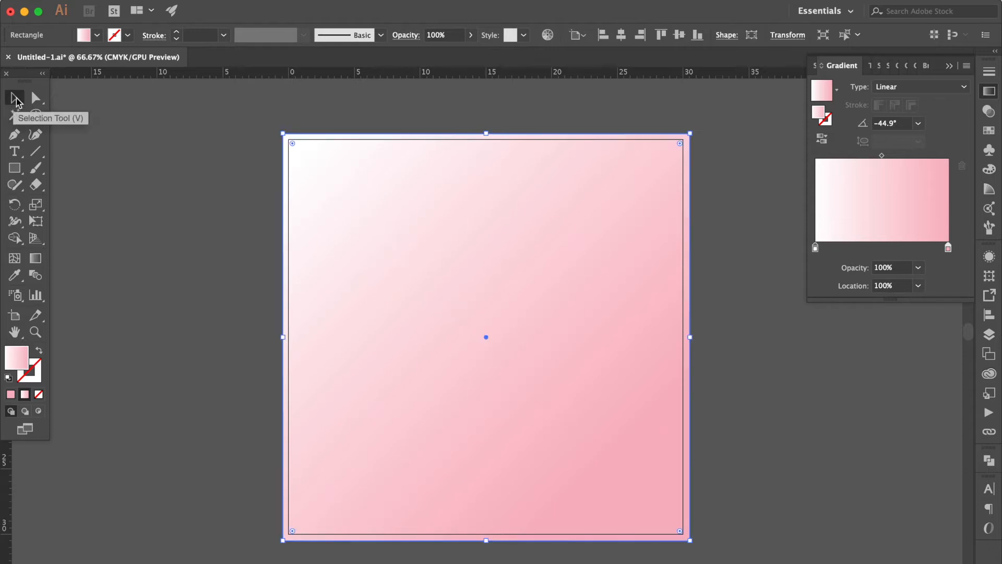
click(188, 250)
Step: Draw a circle about 1.8 cm in diameter in the empty area left of the artboard, using the Ellipse tool
click(14, 167)
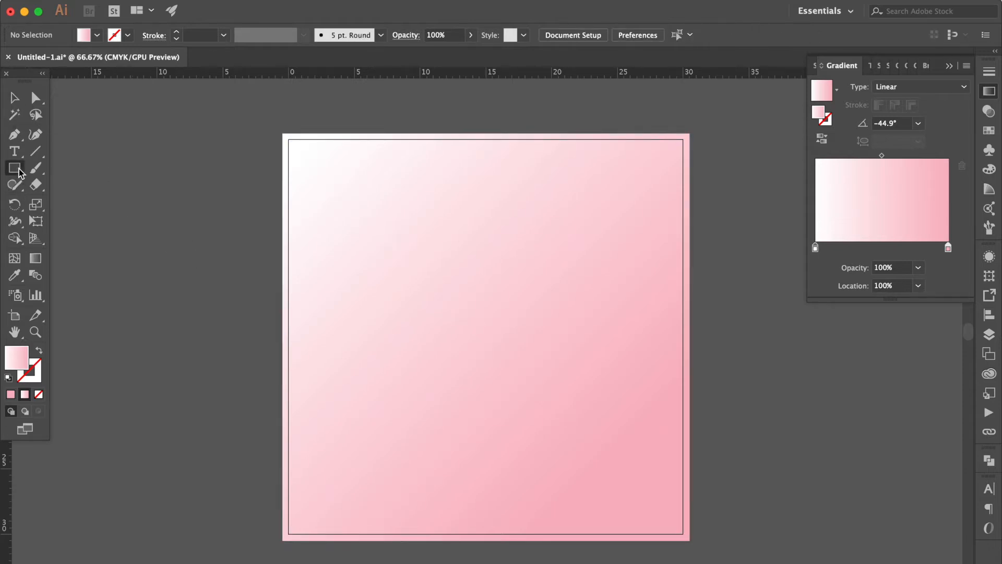
click(71, 205)
scroll(111, 227, left, 3)
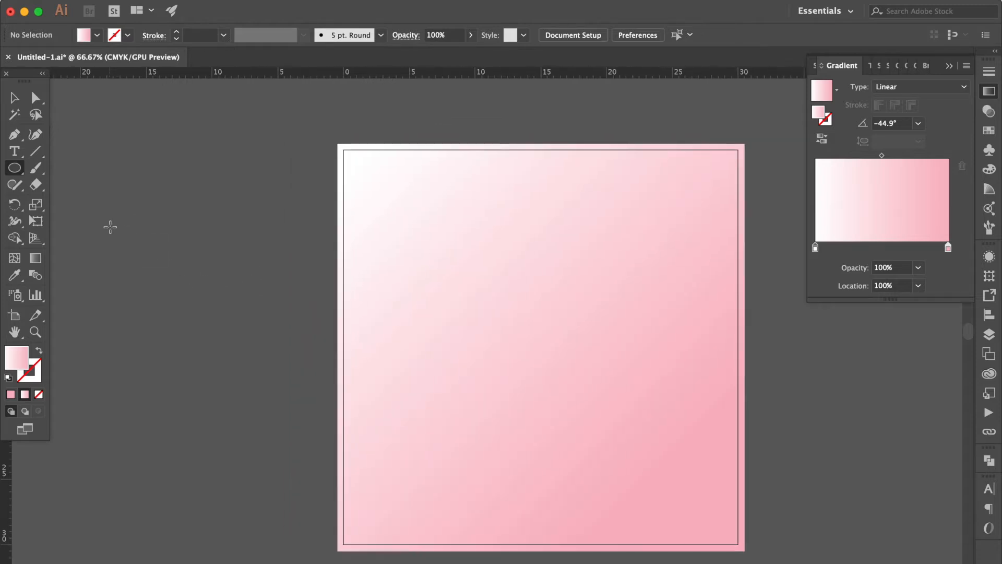
drag(81, 204, 104, 222)
Step: Duplicate the small circle horizontally about 15 cm to the right, just short of the artboard
click(15, 97)
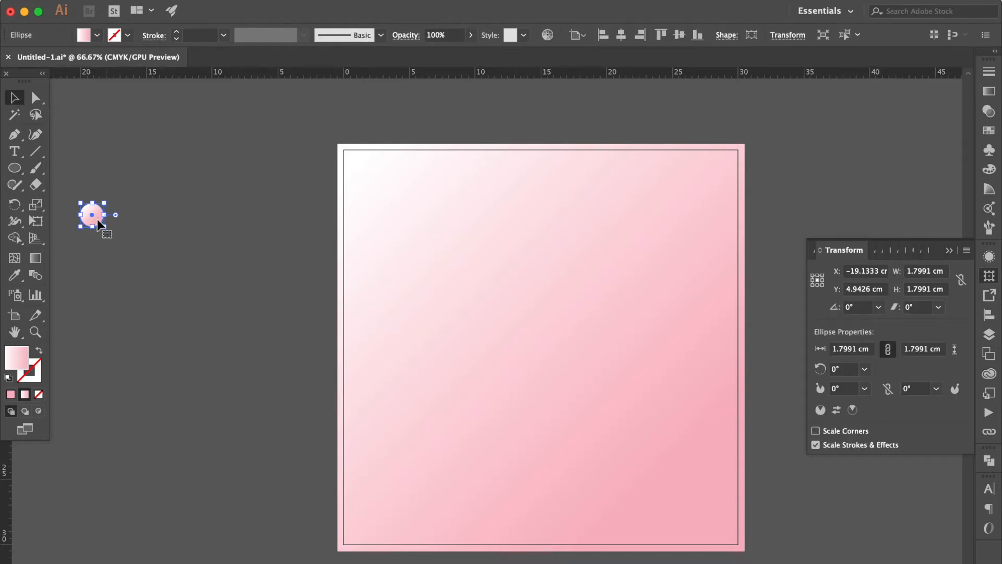
drag(92, 214, 294, 217)
click(308, 166)
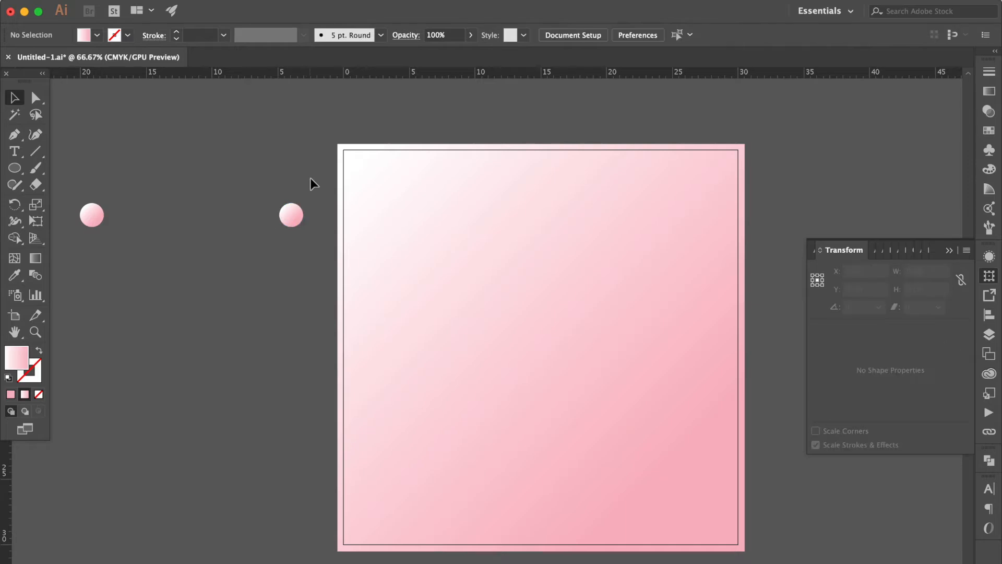
Step: Select both small circles and make a blend between them
drag(78, 239, 76, 240)
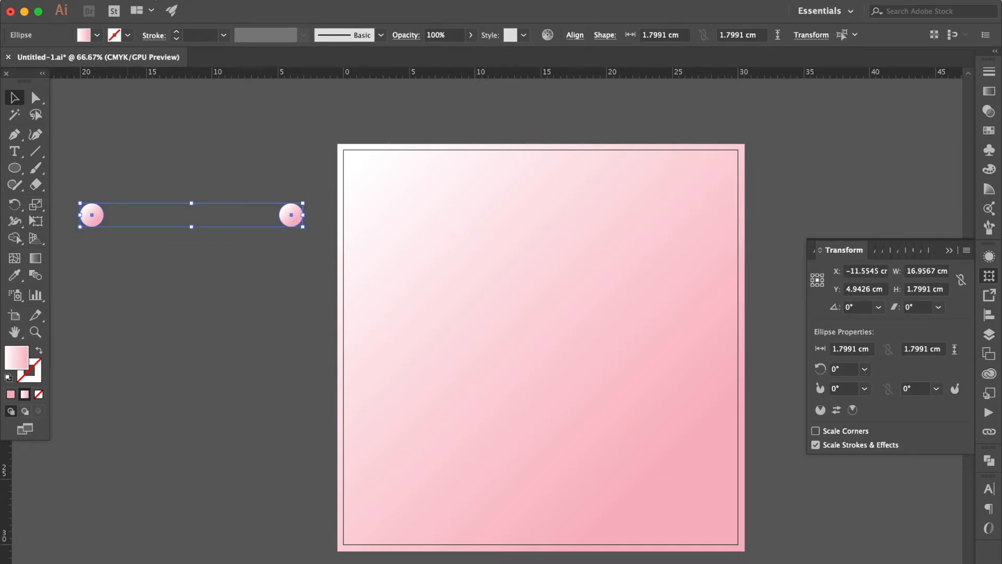
click(246, 14)
mouse_move(314, 13)
mouse_move(224, 308)
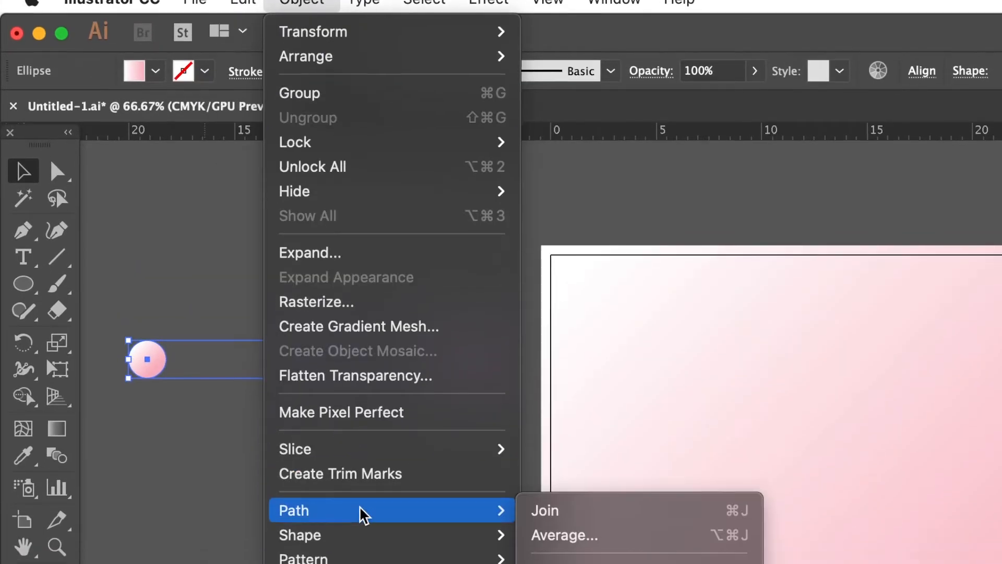
mouse_move(372, 311)
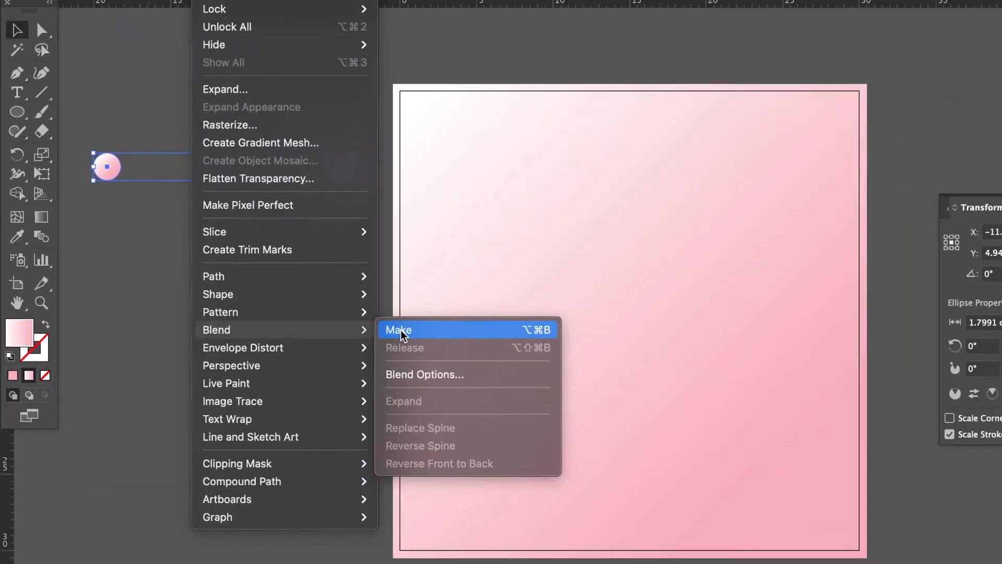
click(400, 332)
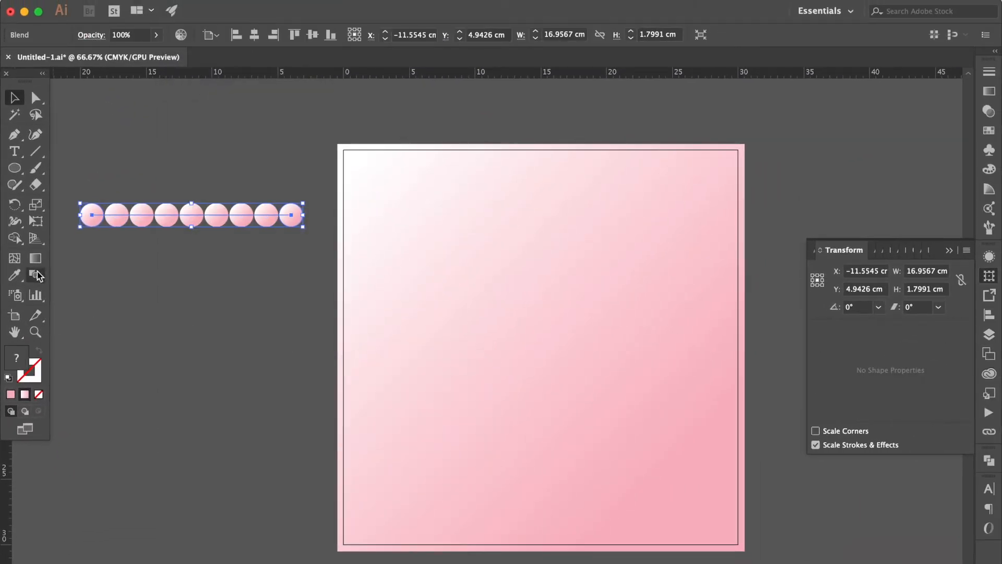
Step: Set the circle blend's spacing to Specified Steps with 100 steps
double_click(36, 275)
click(584, 369)
click(681, 305)
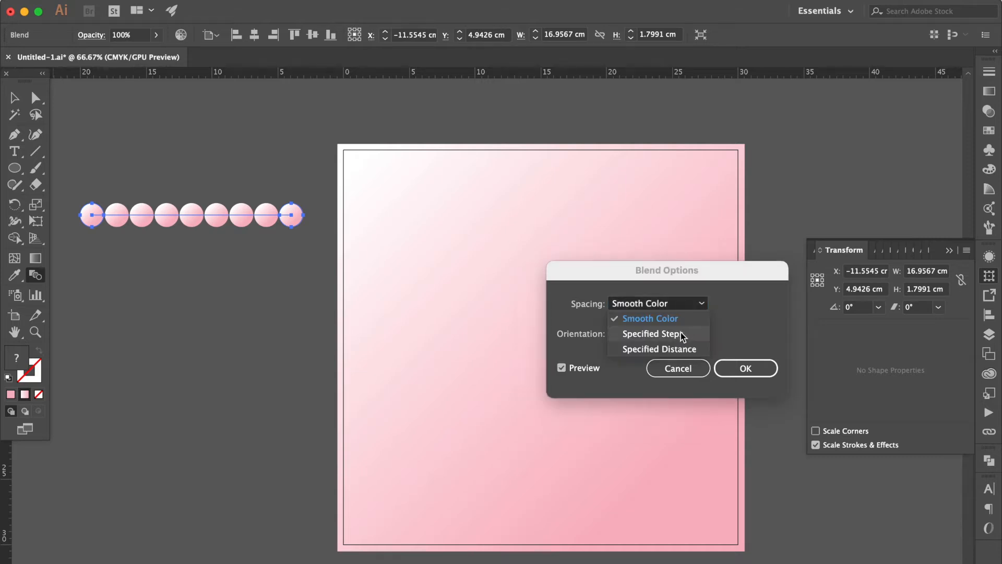
click(680, 332)
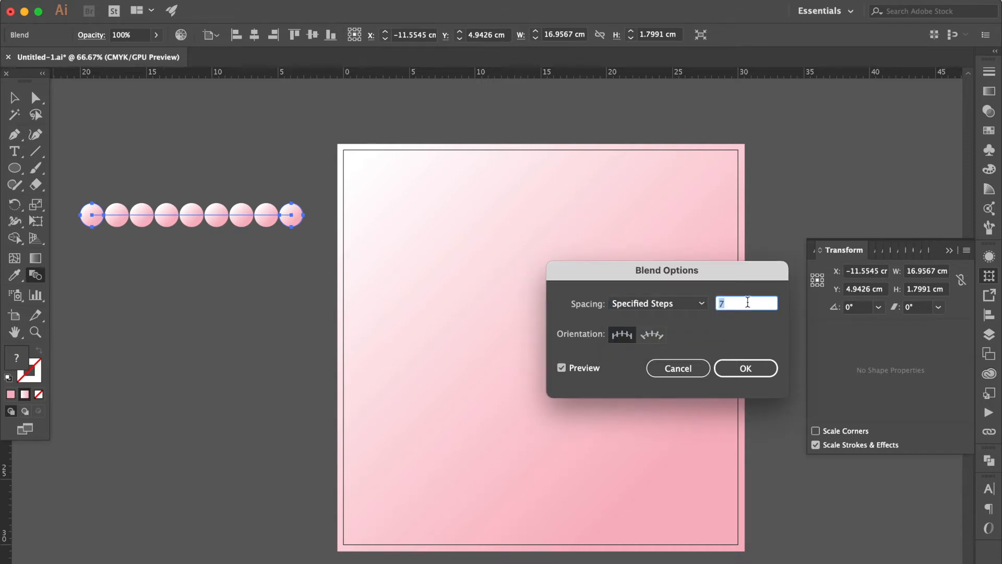
click(760, 368)
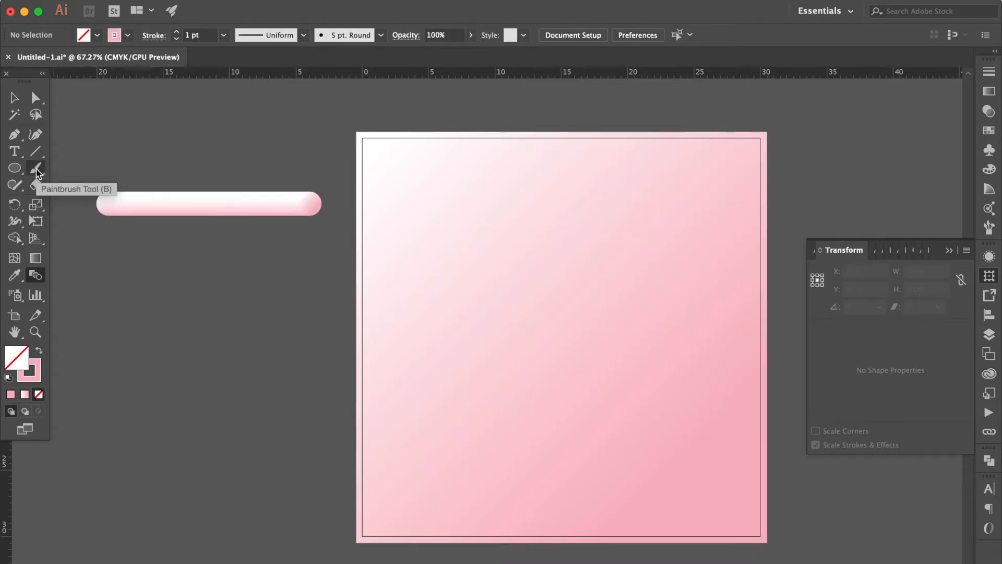
Step: Paint a pink curve with two loops beside the artboard using the Paintbrush at its smoothest fidelity, rising from lower left to upper right
double_click(36, 169)
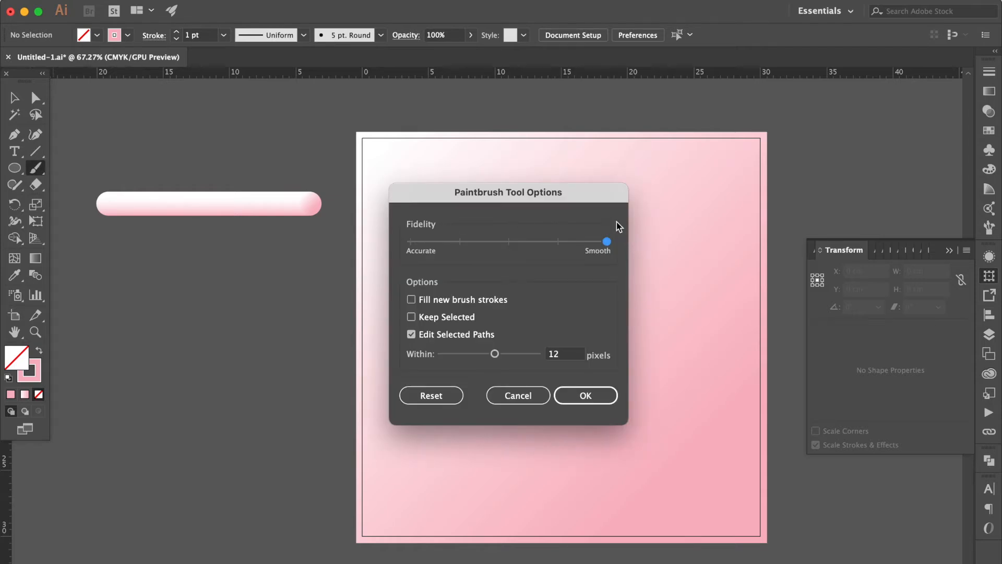
click(599, 386)
click(596, 397)
mouse_move(114, 453)
mouse_down()
mouse_move(161, 420)
mouse_move(163, 387)
mouse_move(140, 403)
mouse_move(171, 445)
mouse_move(249, 352)
mouse_move(231, 295)
mouse_move(212, 334)
mouse_move(260, 368)
mouse_move(321, 298)
mouse_move(314, 149)
mouse_up()
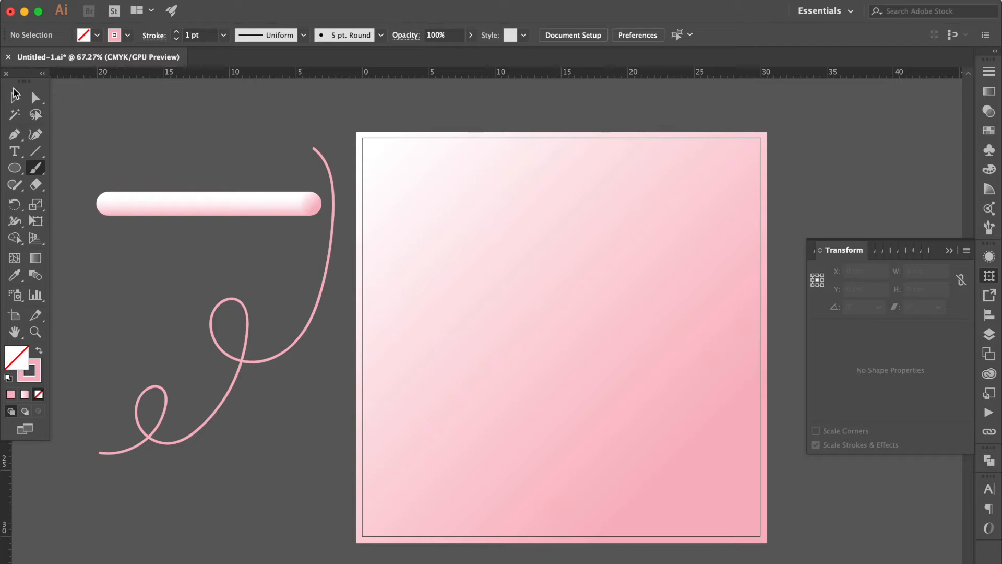
Step: Duplicate the blended bar directly below the original
click(15, 96)
click(234, 210)
drag(235, 209, 234, 261)
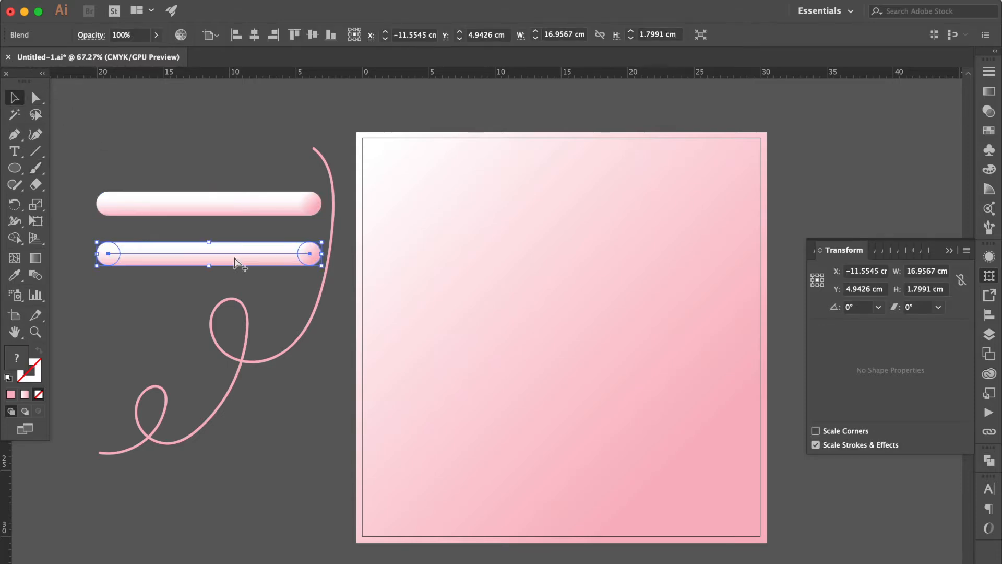
Step: Select the looped curve together with the duplicated bar and replace the blend's spine with the curve
shift+click(245, 320)
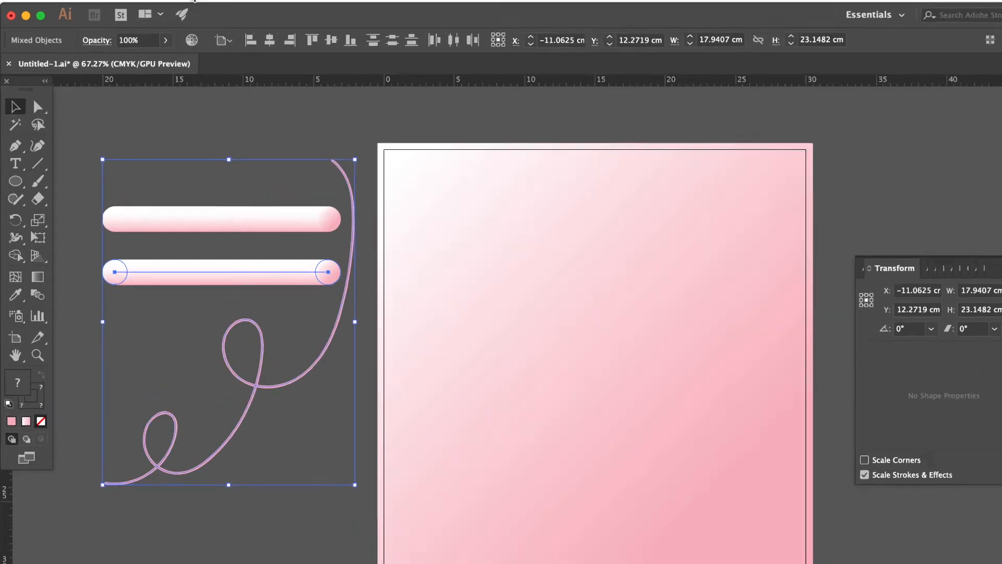
click(284, 14)
mouse_move(233, 338)
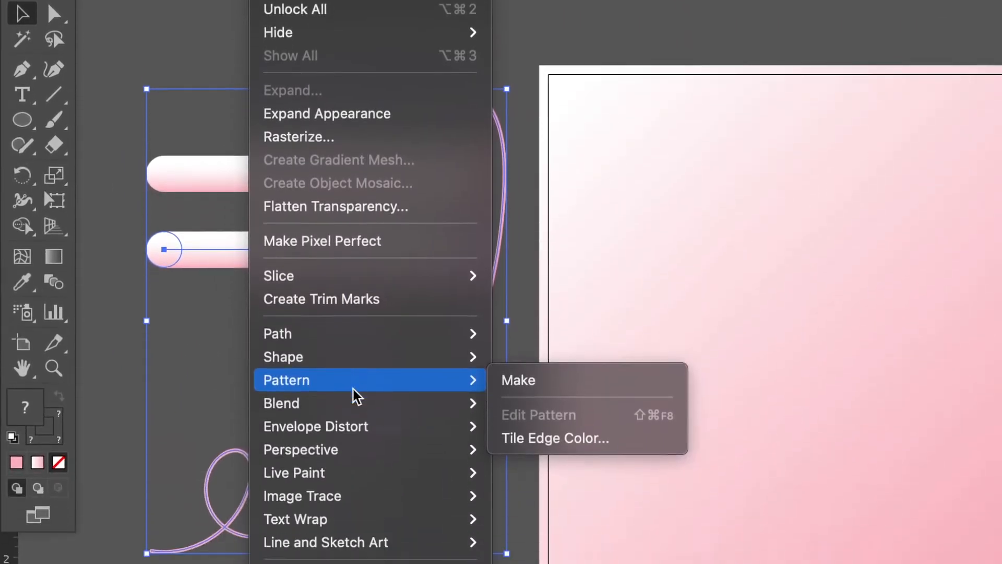
mouse_move(355, 403)
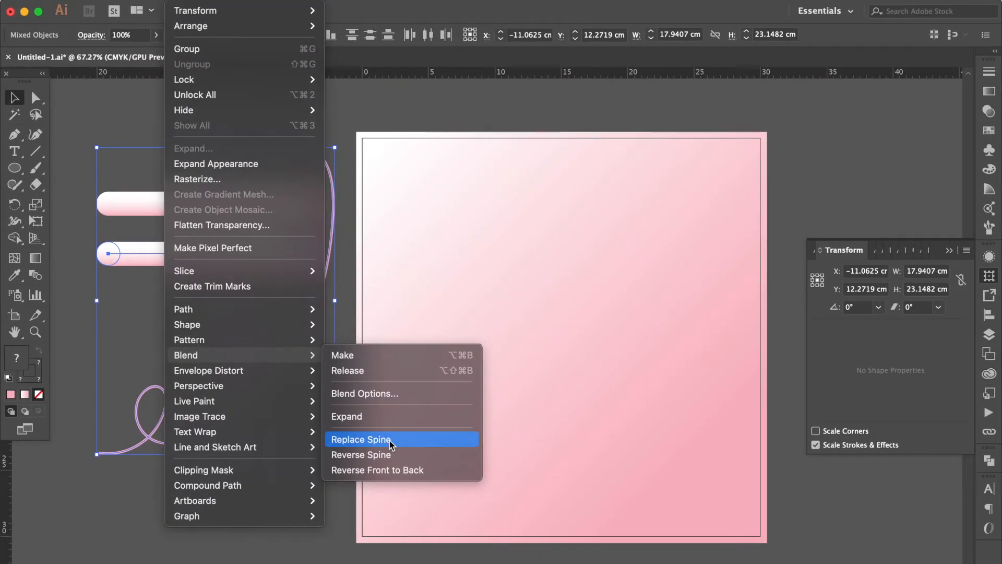
click(390, 439)
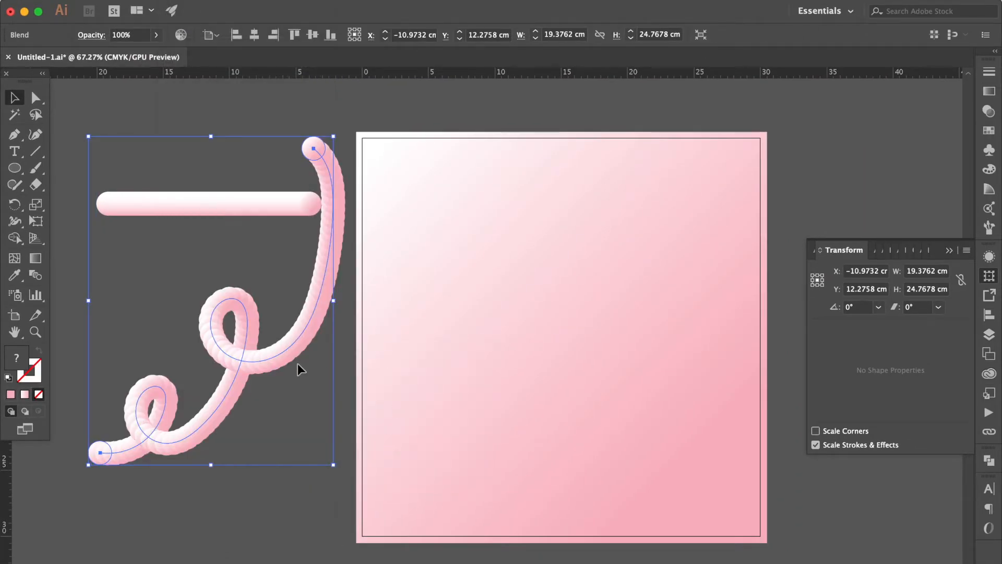
Step: Increase the looped blend's Specified Steps to 1000 with the preview turned on
scroll(265, 345, up, 2)
scroll(229, 374, up, 1)
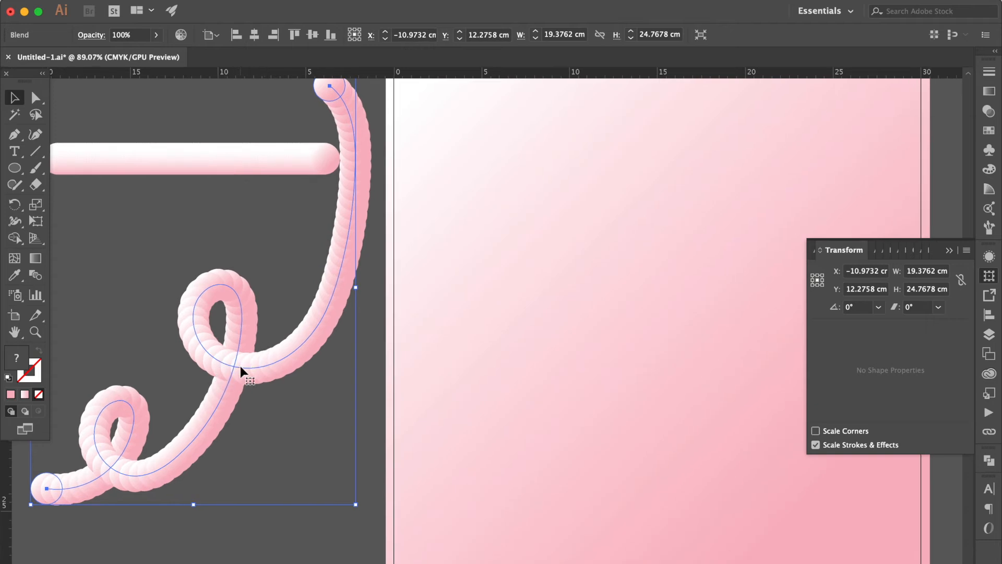
double_click(36, 275)
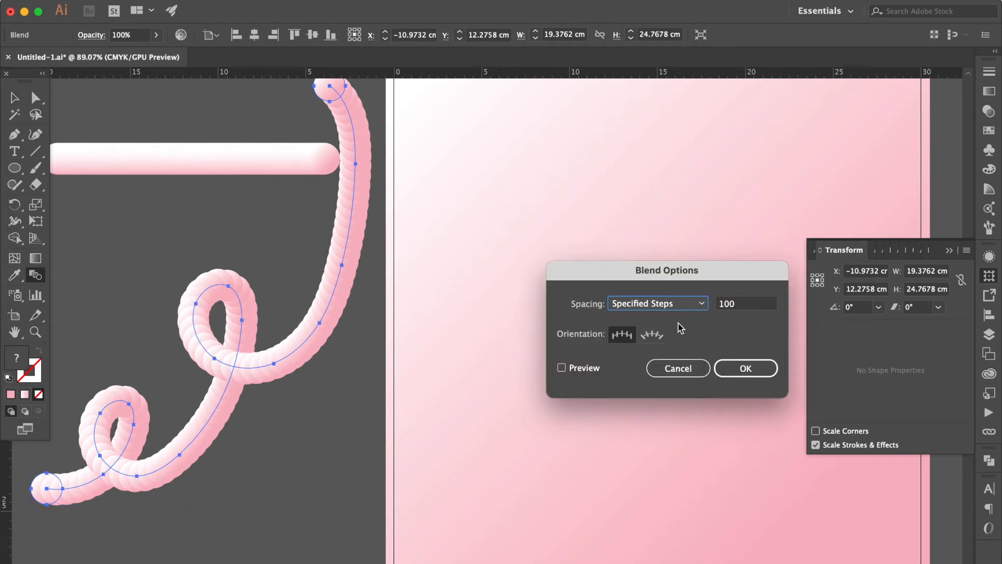
double_click(745, 307)
text(100)
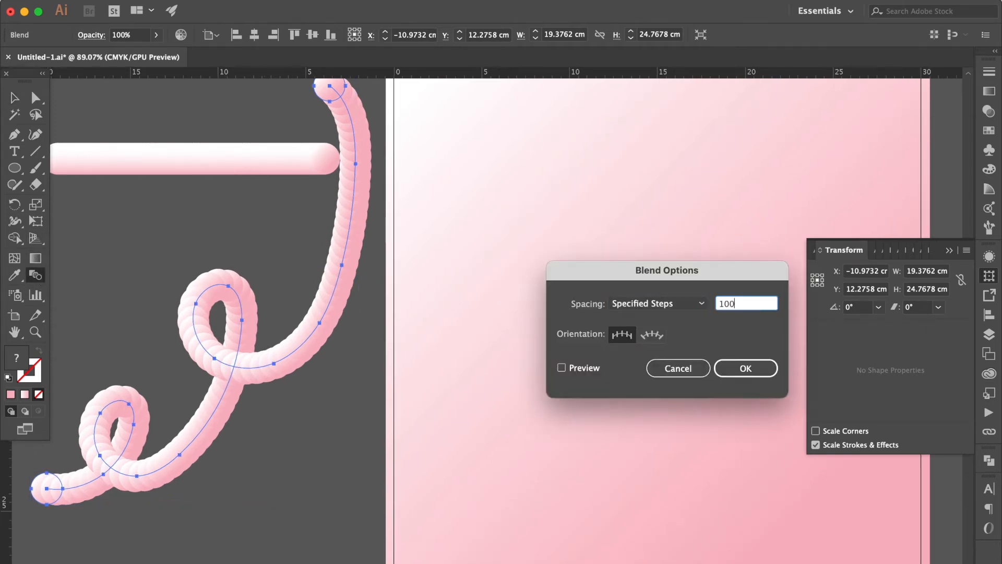
click(578, 368)
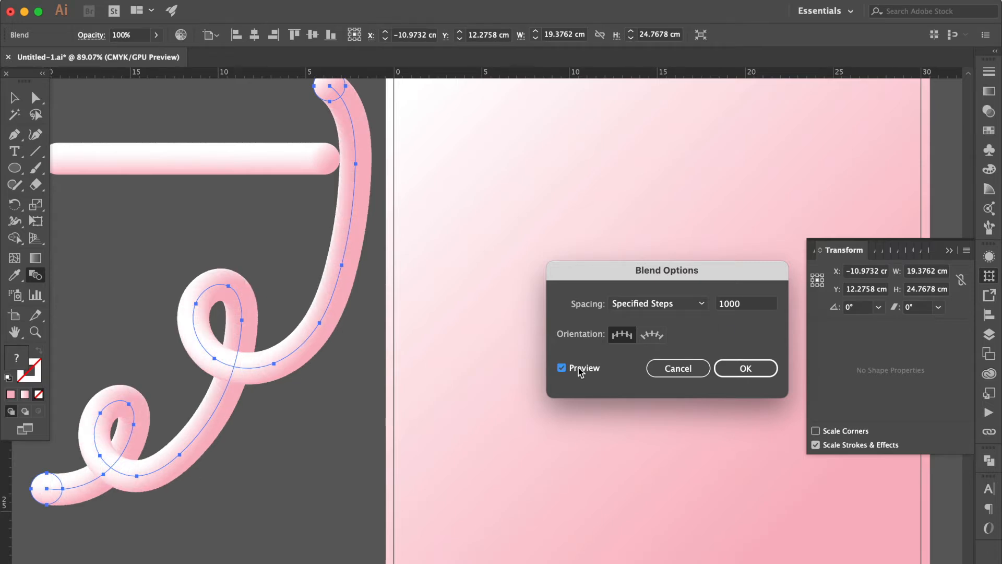
key(Return)
Step: Enlarge the circle at the looped tube's upper end to about 3.47 cm and move the whole tube onto the artboard's left part
scroll(287, 334, down, 3)
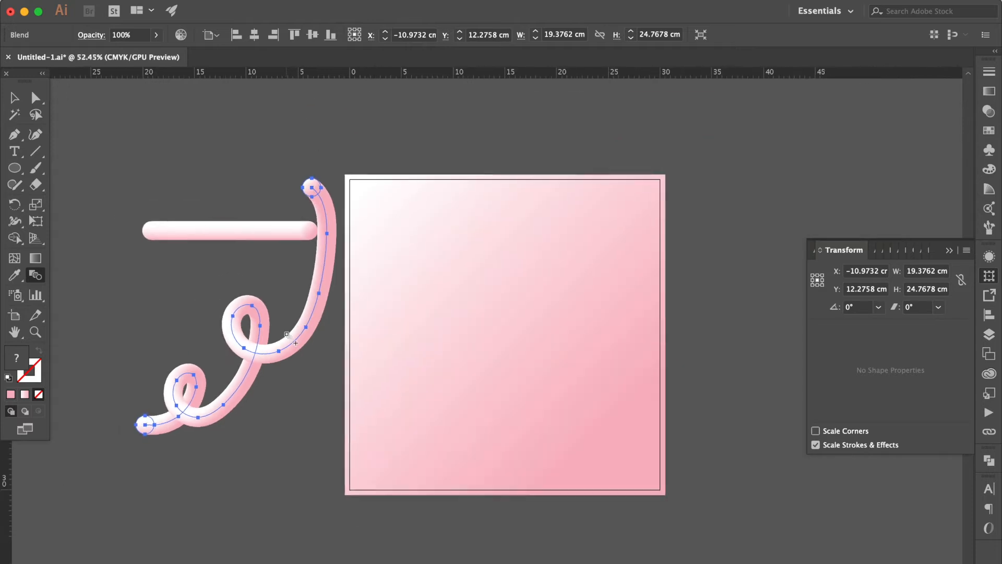
scroll(302, 175, up, 2)
click(34, 101)
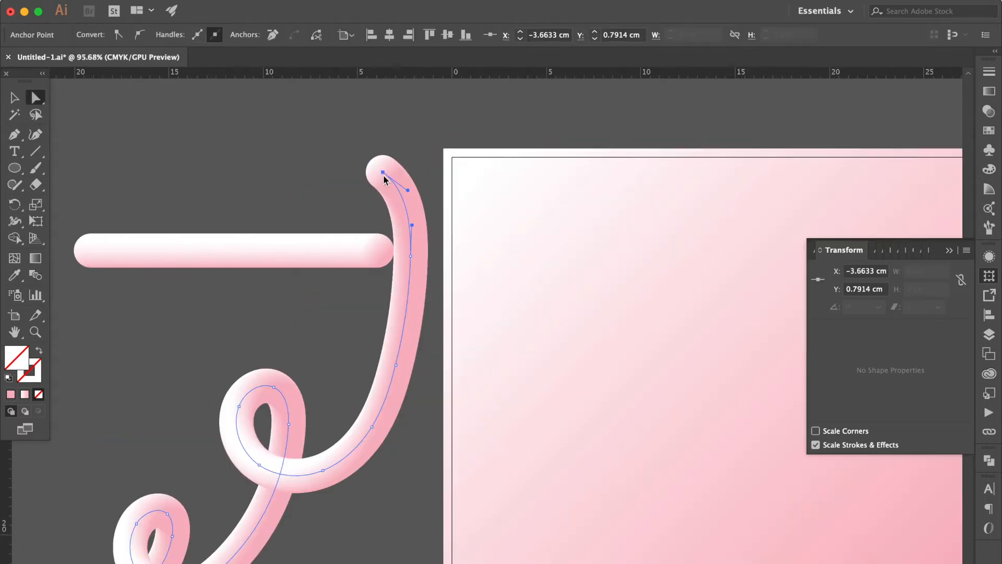
click(377, 176)
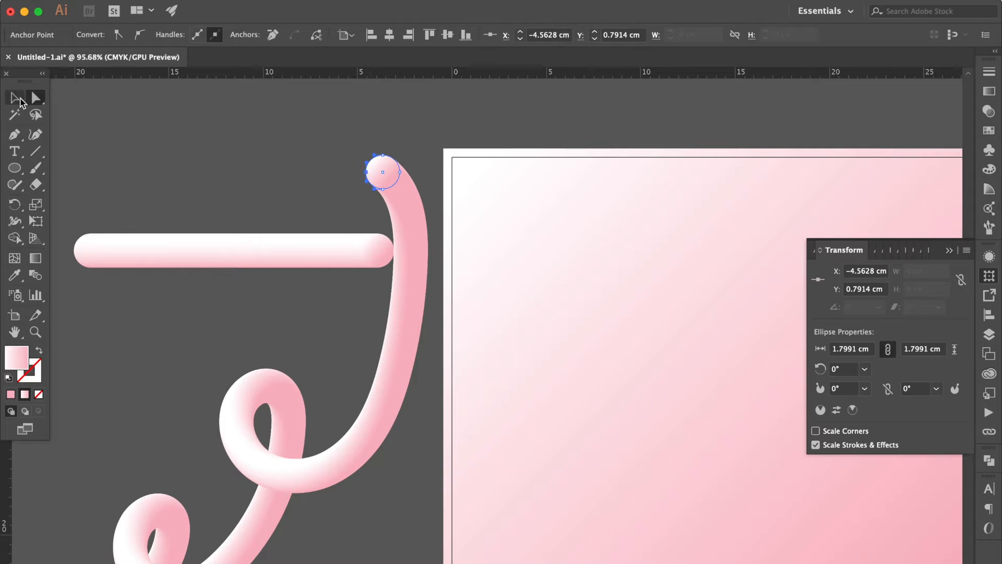
click(15, 97)
drag(366, 155, 307, 126)
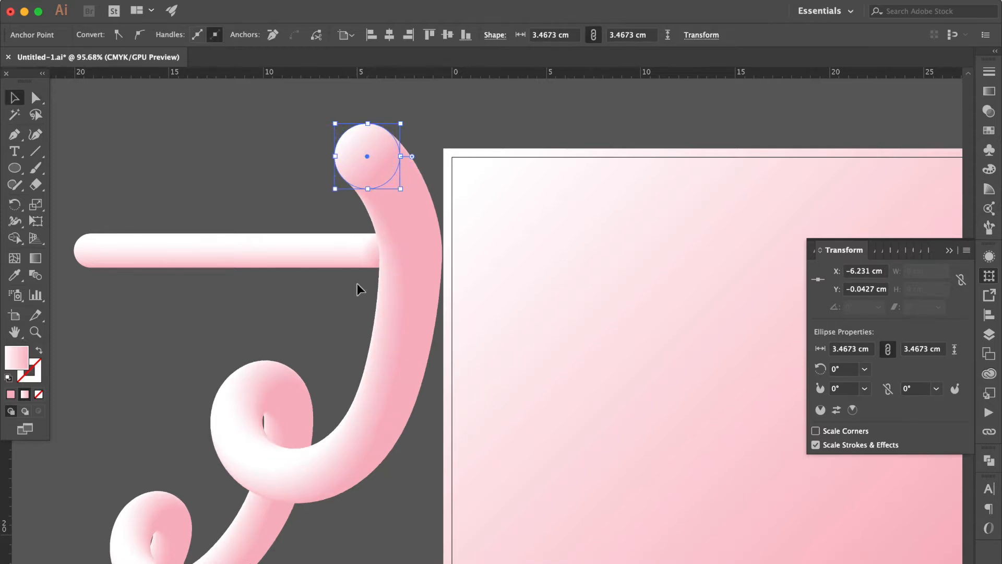
scroll(357, 283, down, 2)
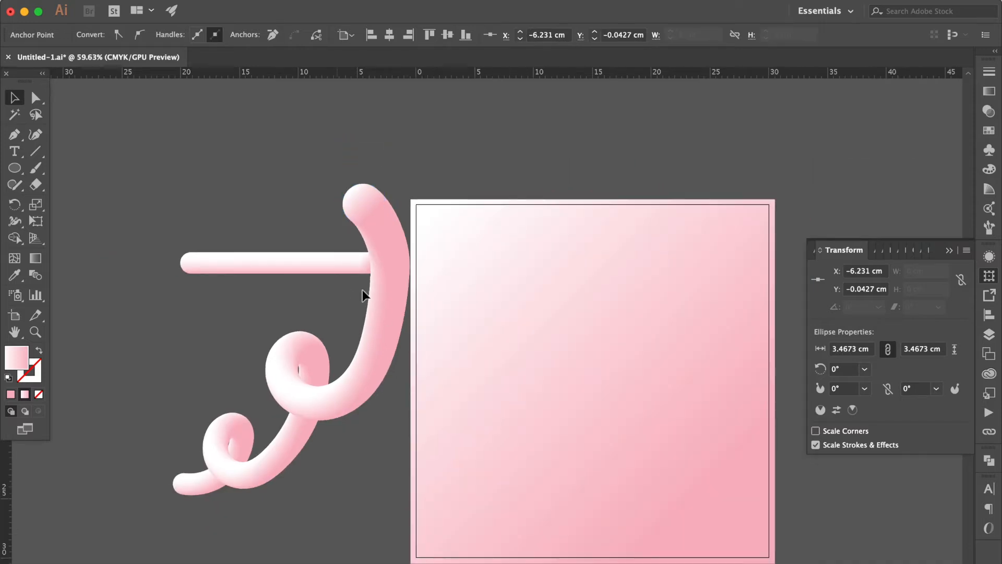
click(362, 290)
drag(386, 316, 507, 386)
Step: Shift the anchor points of the tube's upper section to the right and reshape its lower bend with the anchor's handle
click(36, 98)
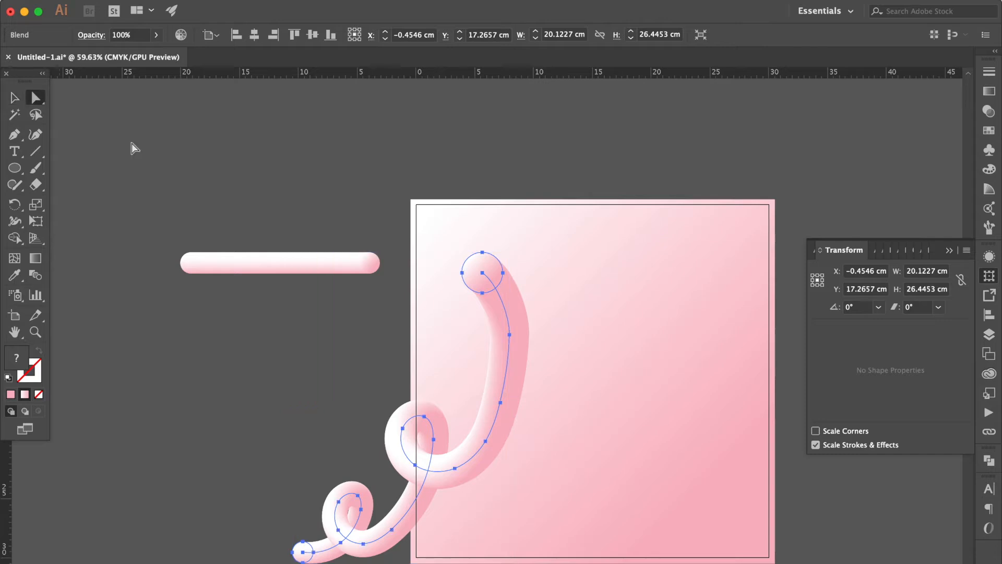
scroll(429, 273, down, 2)
scroll(429, 273, right, 2)
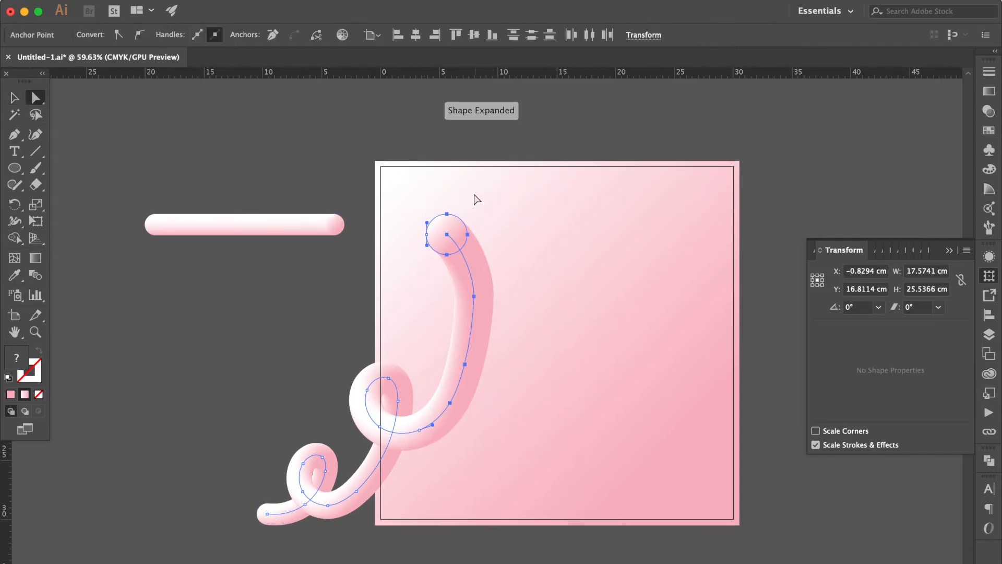
drag(493, 191, 416, 459)
drag(470, 343, 502, 342)
click(451, 429)
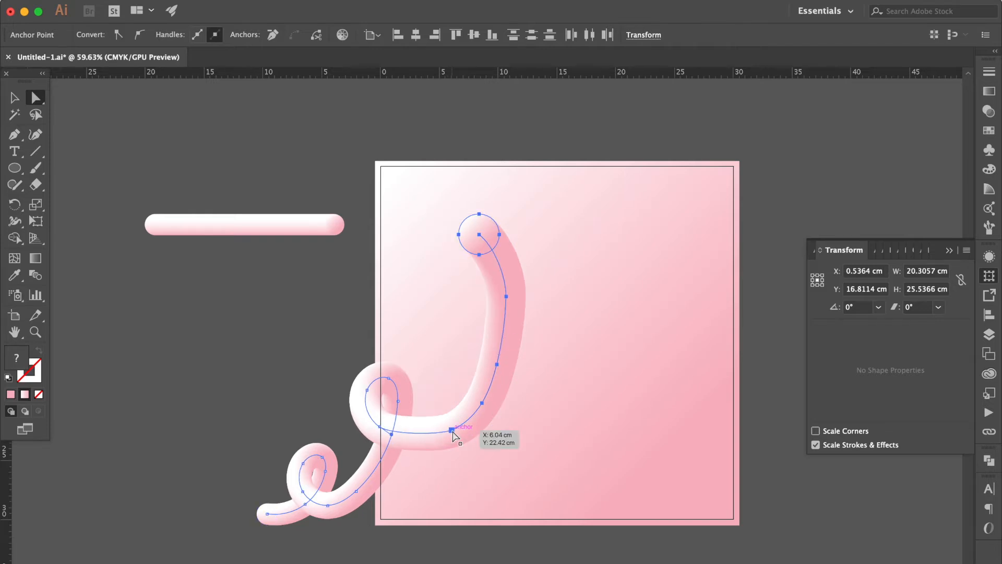
drag(439, 434, 415, 446)
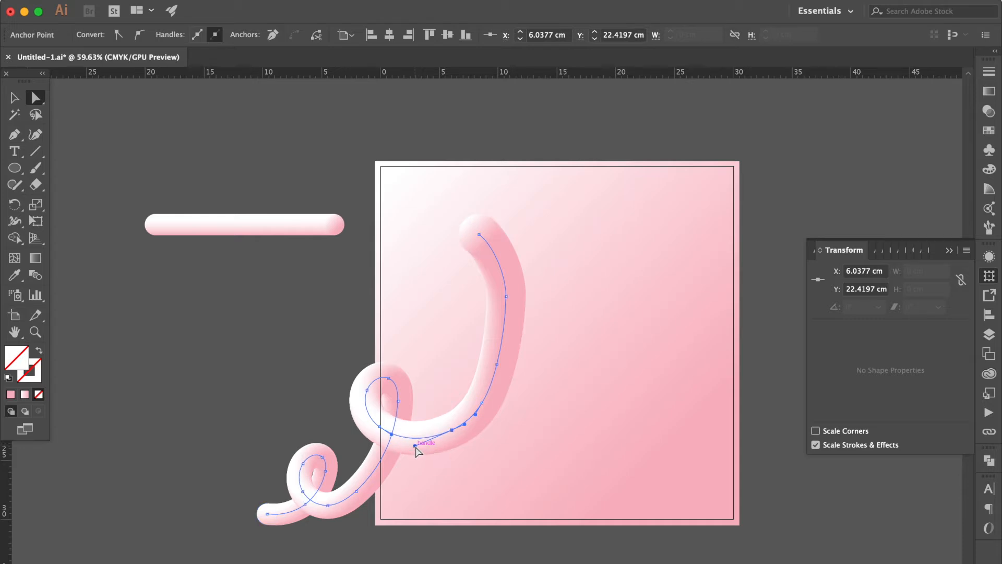
click(506, 295)
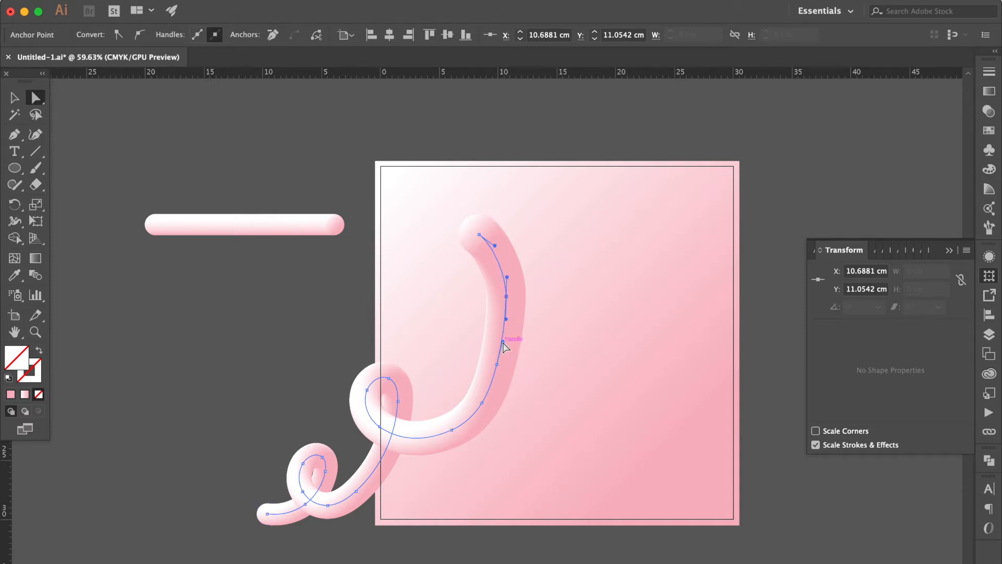
Step: Rotate the whole looped tube to about 266° so its thick end lies near the artboard's lower right corner
click(14, 97)
click(116, 174)
click(490, 337)
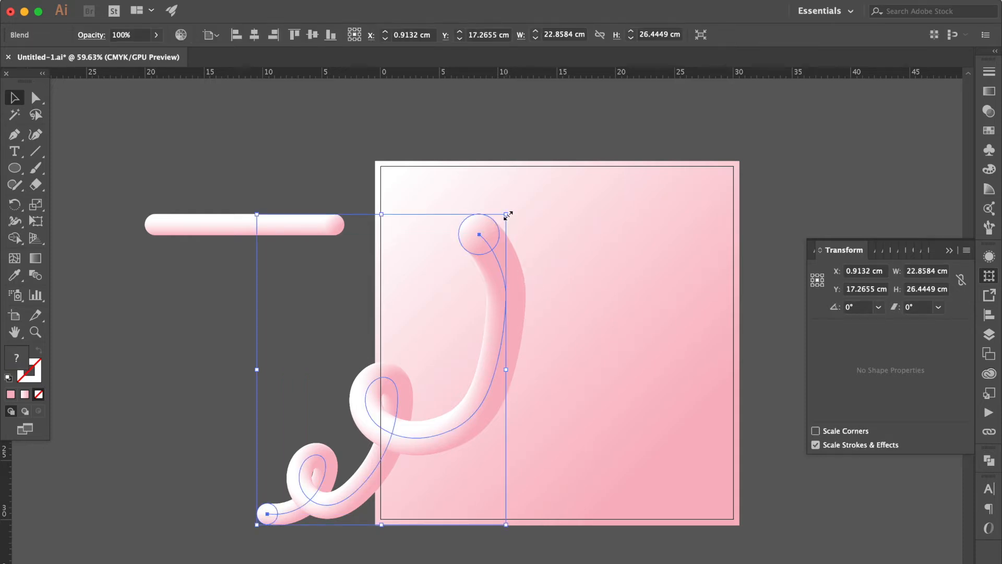
drag(513, 209, 643, 463)
Step: Enlarge the circle at the tube's lower-right end to thicken that part of the tube
click(35, 97)
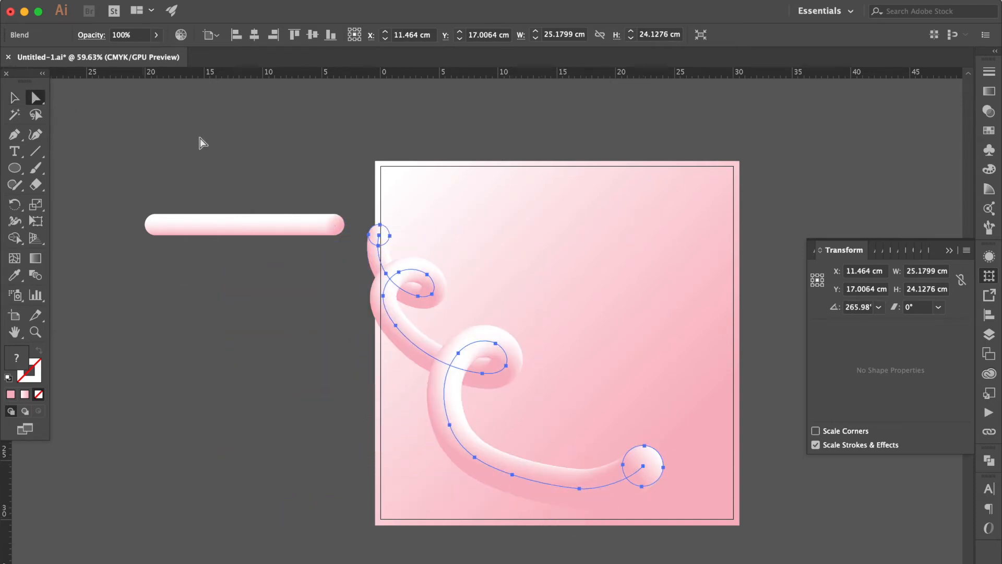
click(551, 307)
click(656, 469)
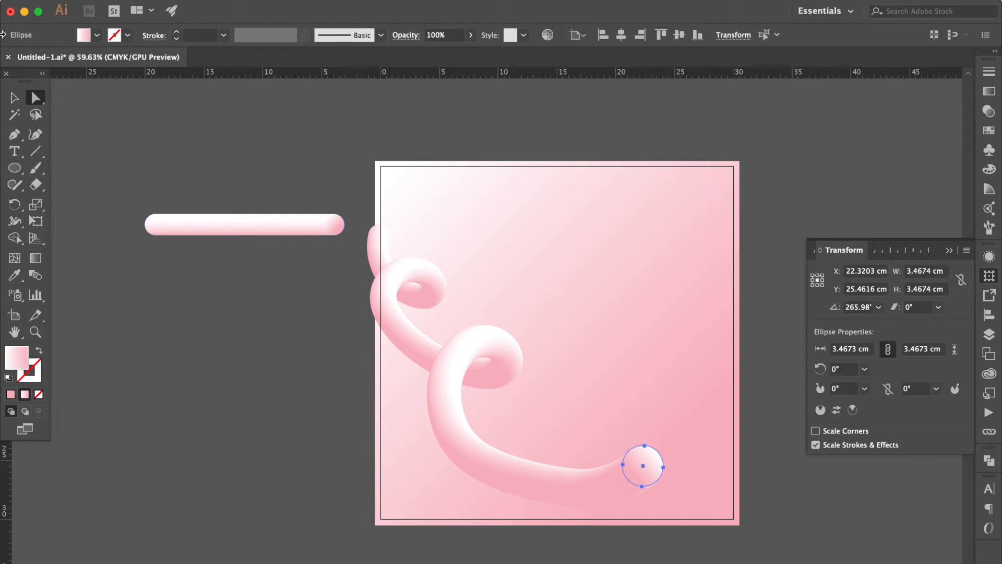
click(15, 98)
drag(663, 446, 692, 424)
click(693, 386)
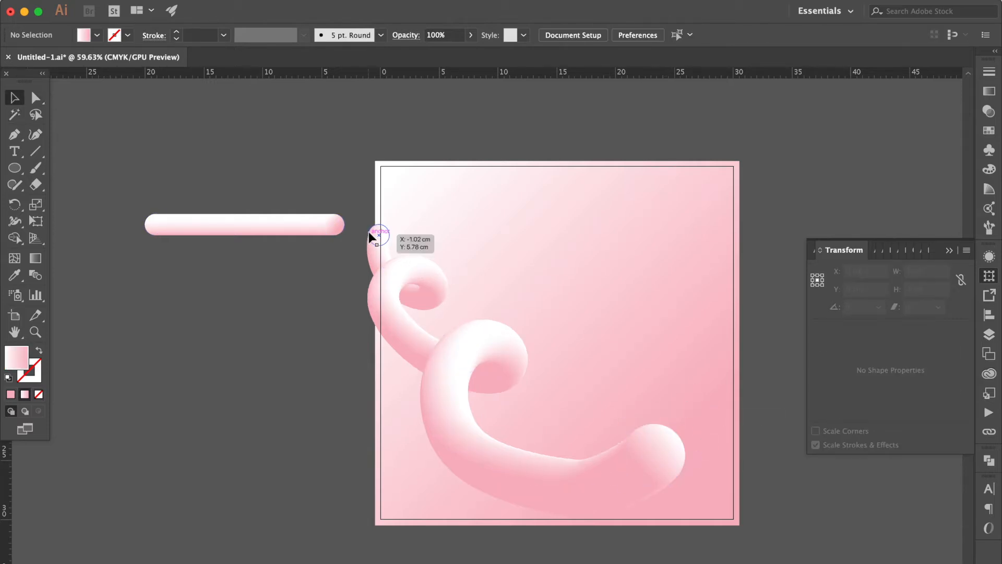
Step: Extend the spine's thin end upward past the artboard's left edge and adjust its handle to smooth the curve
click(36, 97)
drag(379, 235, 358, 224)
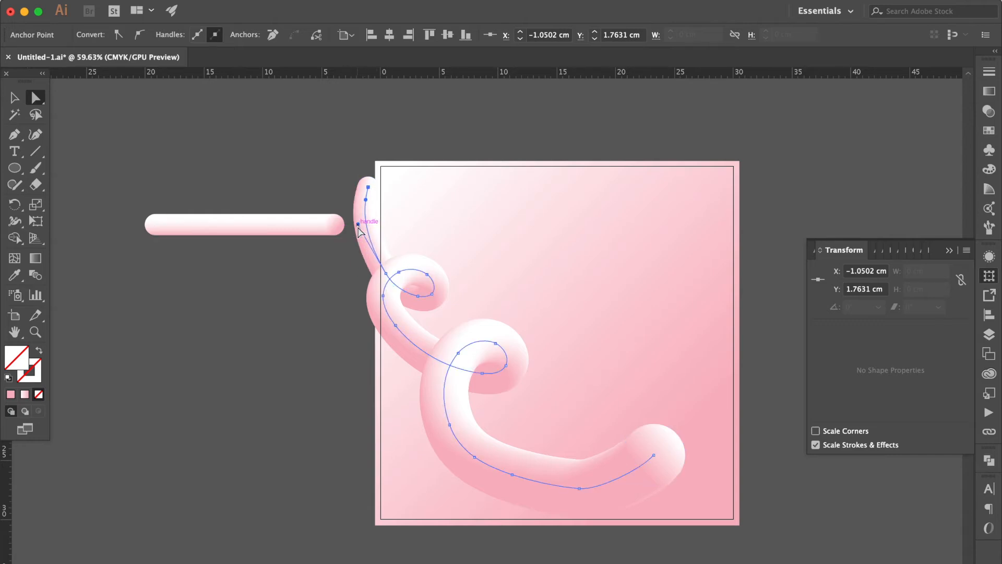
key(v)
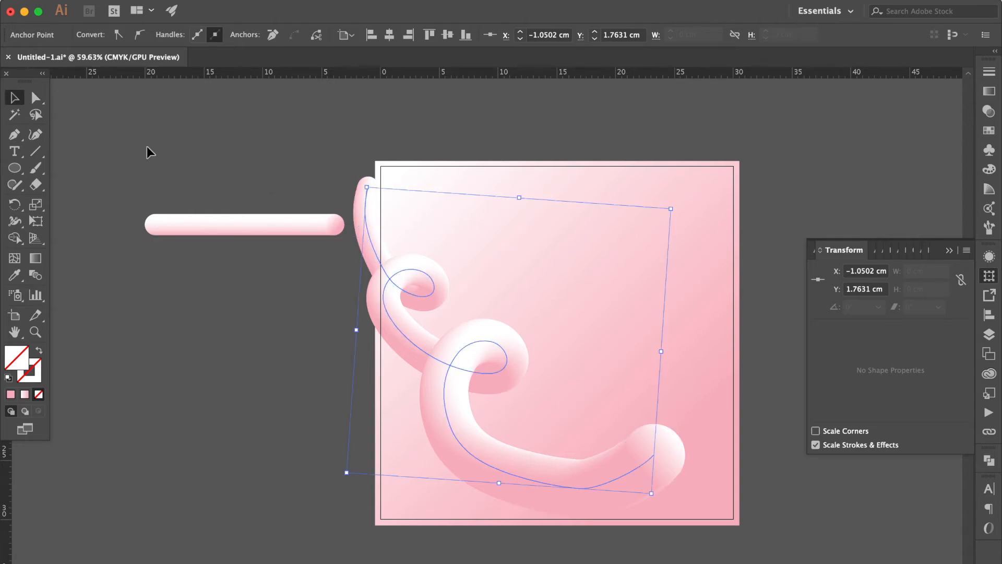
click(129, 153)
Step: Scale the whole tube up to about 32.9 by 33.9 cm and reposition it to span the artboard
scroll(443, 255, down, 1)
click(514, 366)
drag(667, 480, 752, 533)
drag(693, 468, 684, 429)
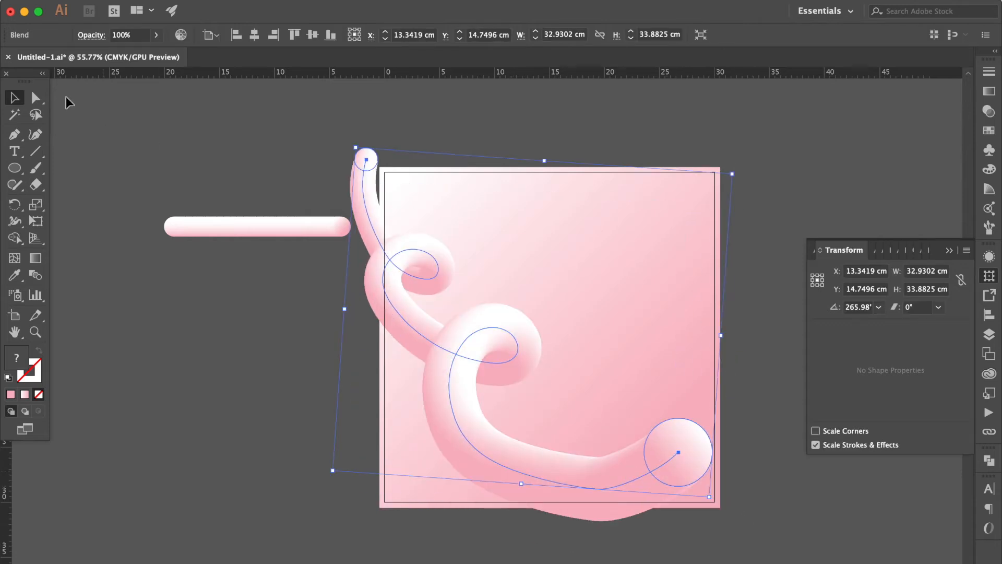
Step: Smooth the spine's lower curve by adjusting its anchor handle and nudge the thick end's anchor point slightly down and right
key(a)
click(596, 489)
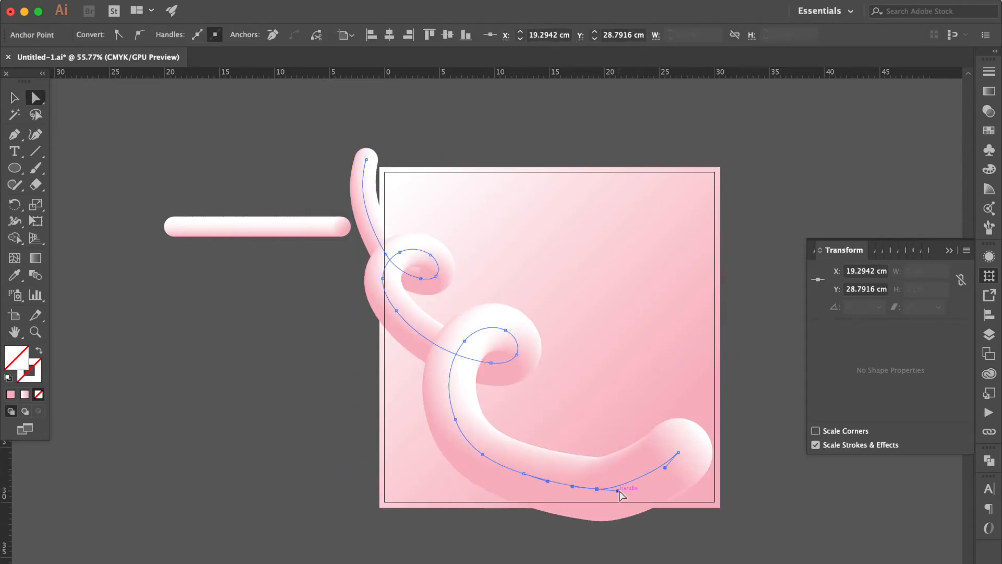
drag(619, 491, 630, 489)
drag(678, 452, 684, 462)
Step: Scale the tube down slightly from its upper-left corner so its thin end meets the artboard's upper-left corner
click(15, 97)
click(138, 134)
click(369, 179)
drag(355, 145, 390, 141)
click(431, 111)
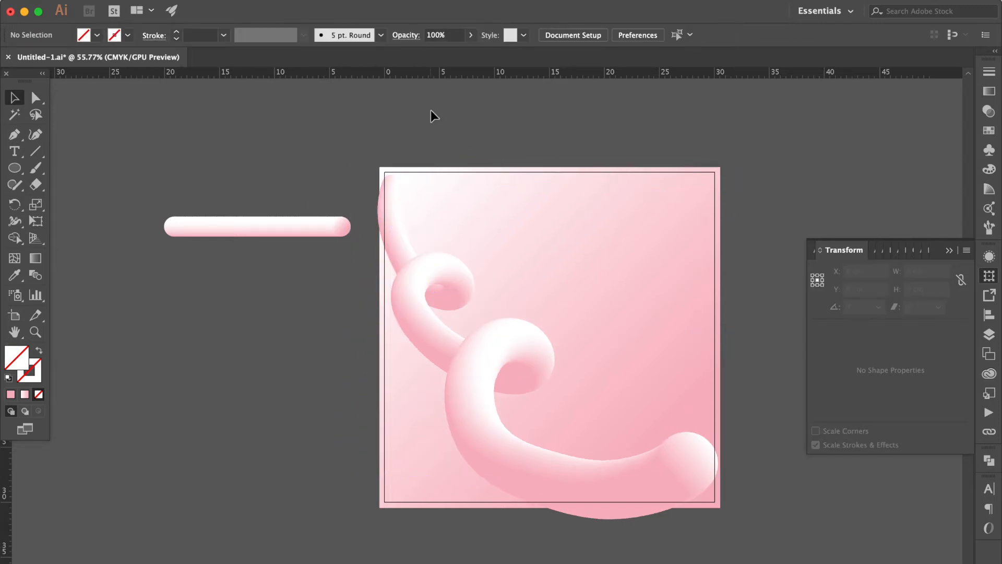
Step: Draw a circle about 1.7 cm wide below the straight bar and fill it with the default white-to-black linear gradient
click(15, 167)
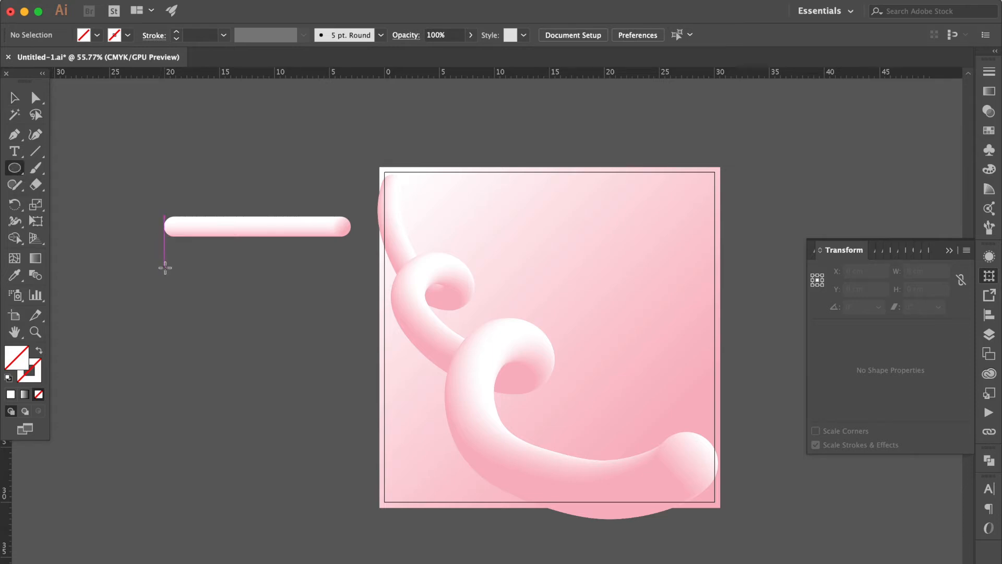
drag(149, 272, 167, 290)
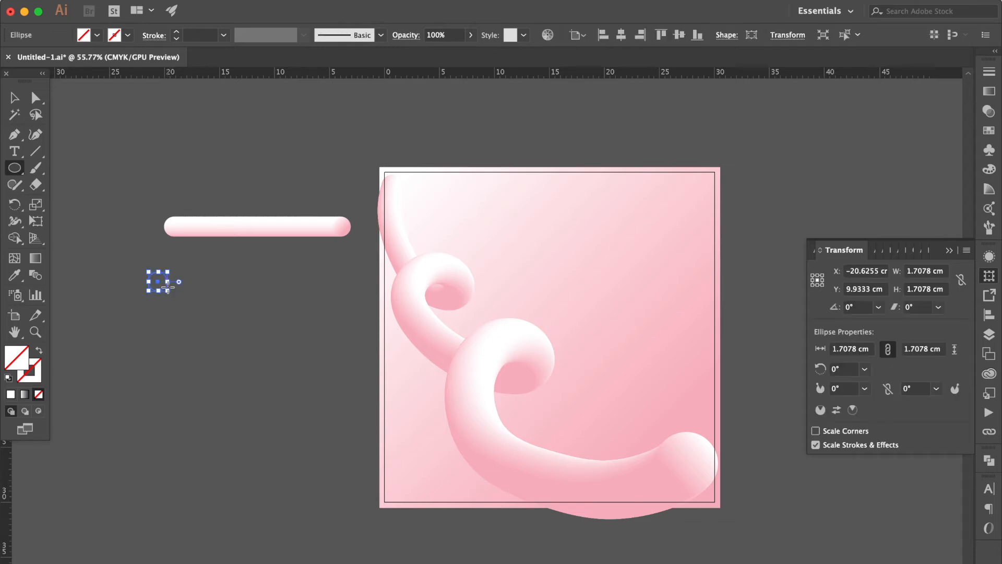
click(989, 92)
click(822, 92)
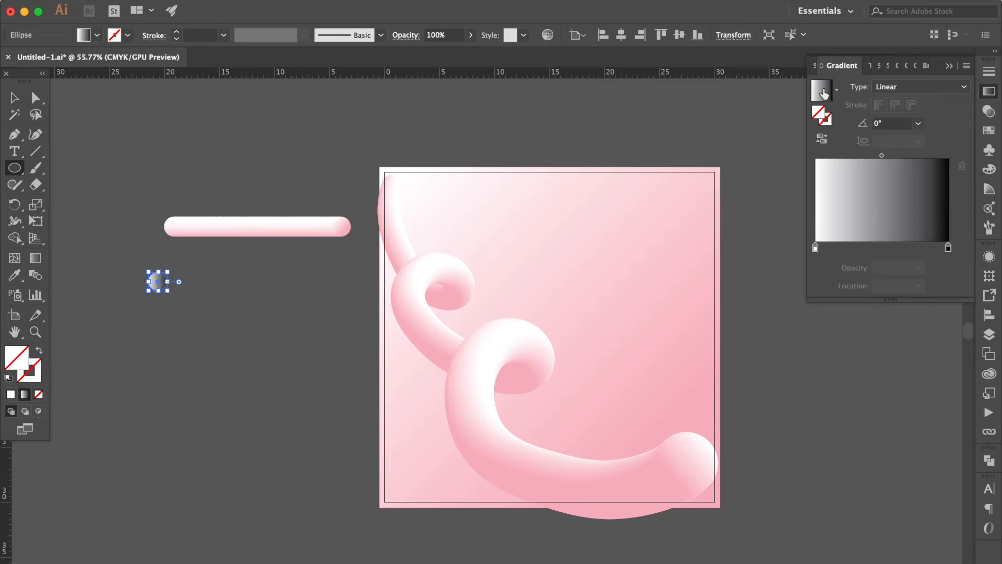
Step: Set the new circle's black gradient stop to CMYK 40, 0, 15, 0
double_click(949, 249)
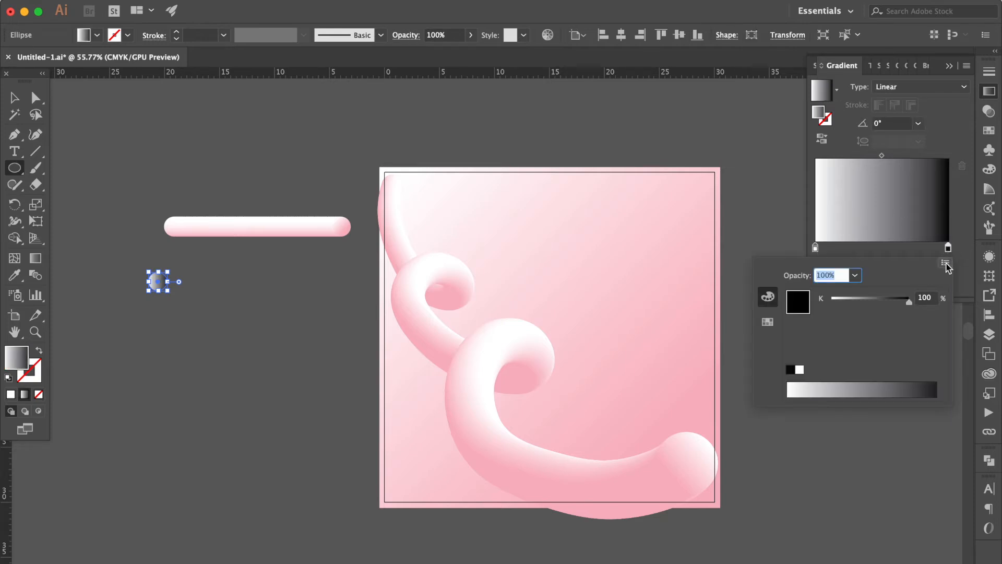
click(945, 262)
click(907, 320)
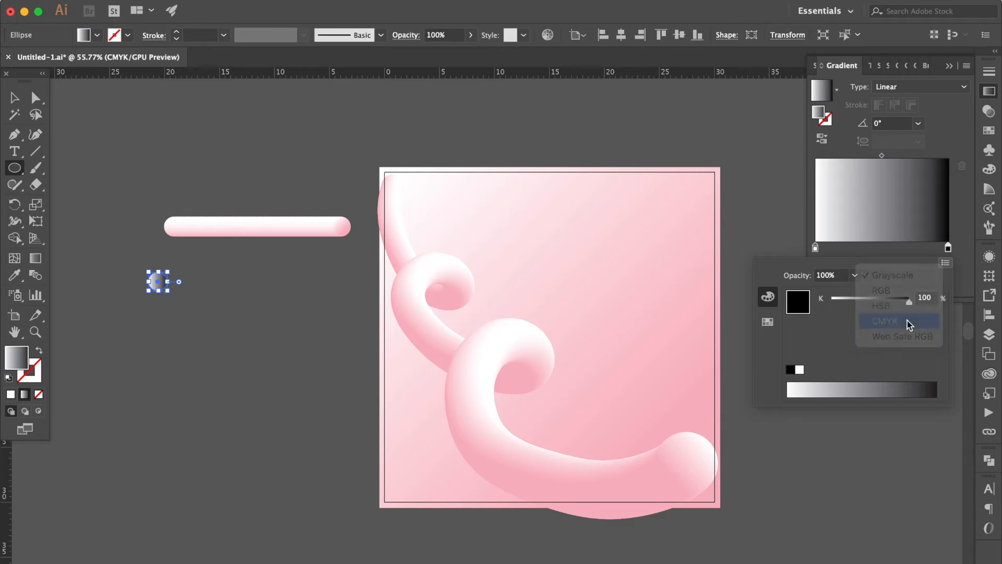
click(928, 298)
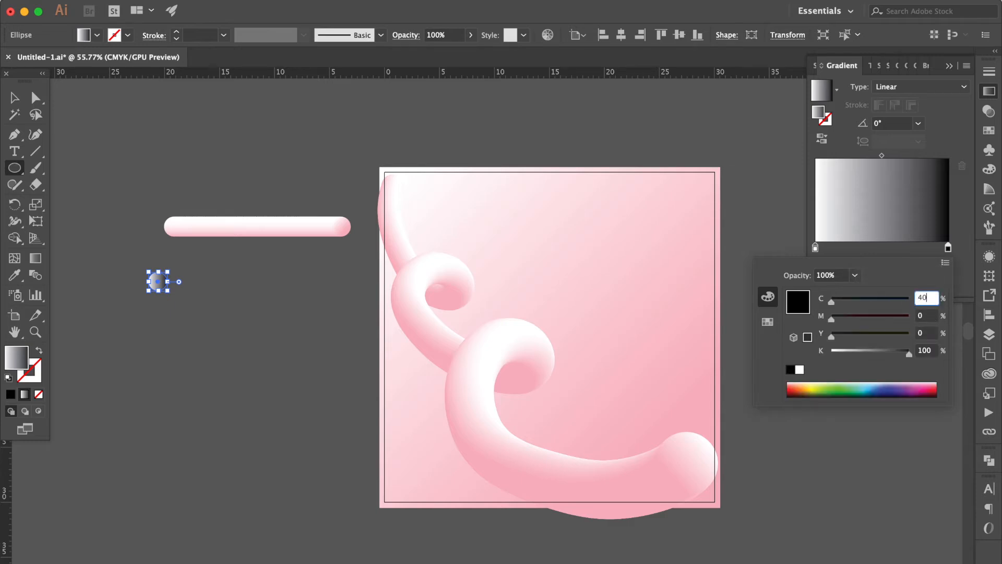
key(Tab)
key(Tab)
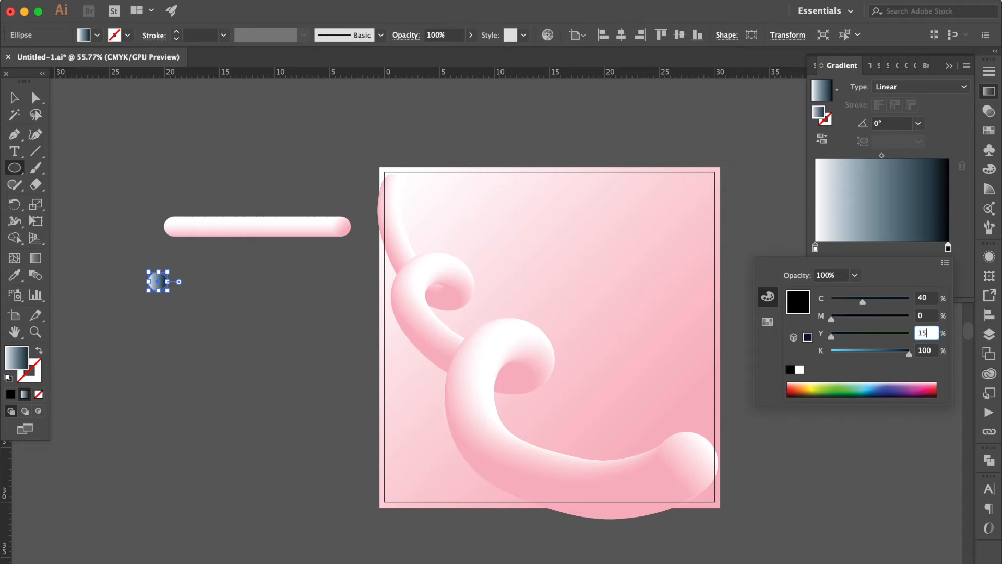
key(Tab)
text(0)
key(Return)
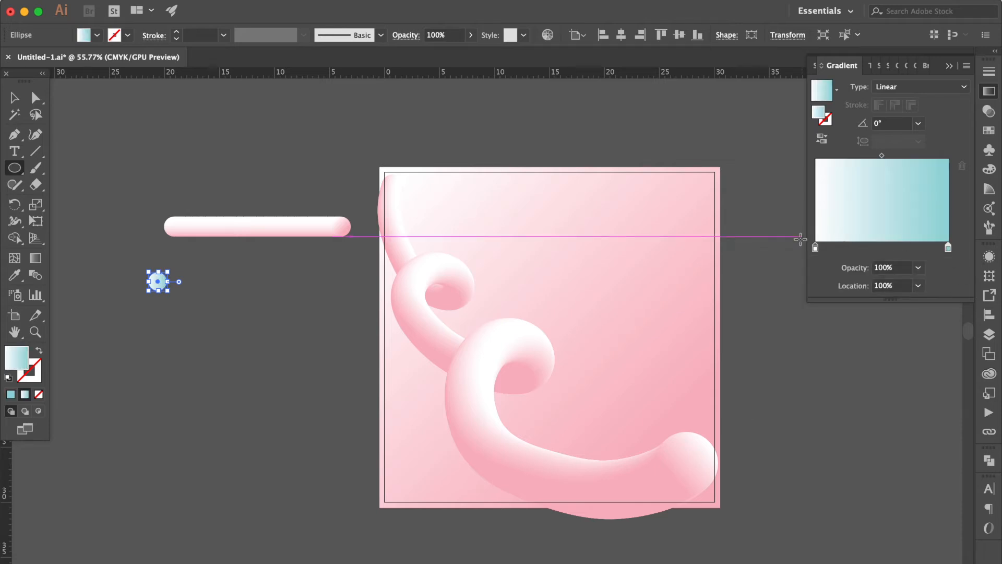
Step: Change the circle's white gradient stop to a pale yellow in CMYK with 5% magenta and no cyan or black
double_click(815, 248)
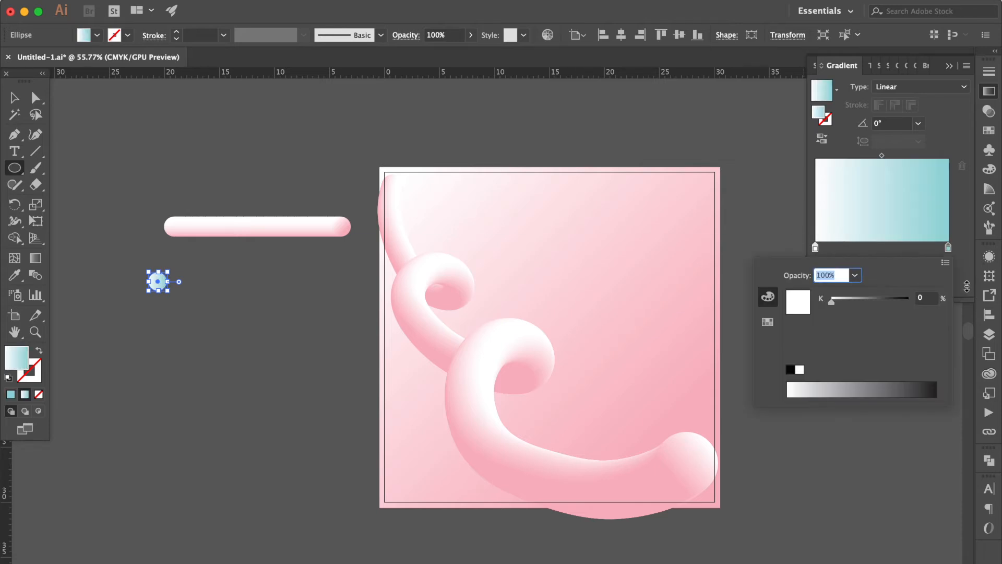
click(945, 263)
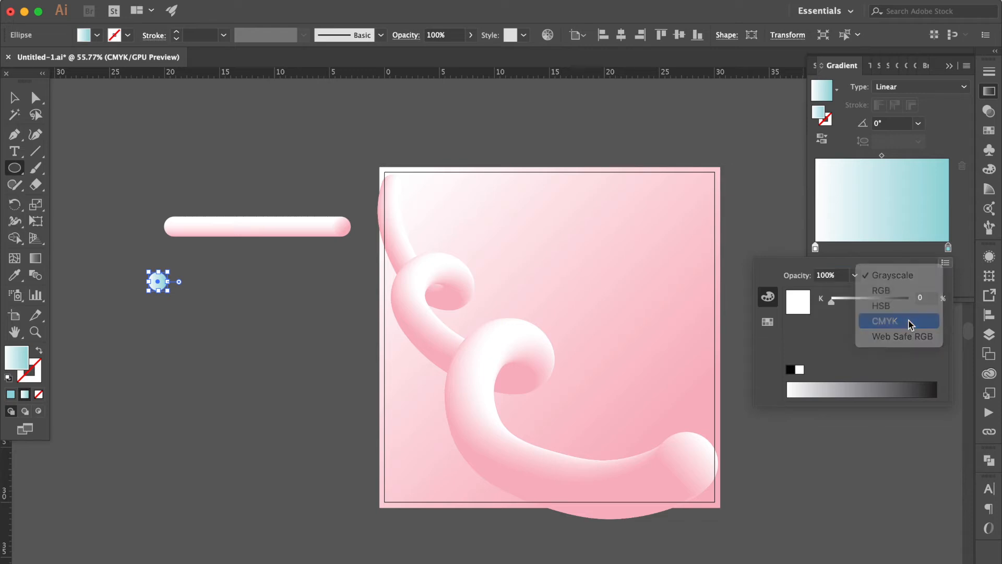
click(909, 321)
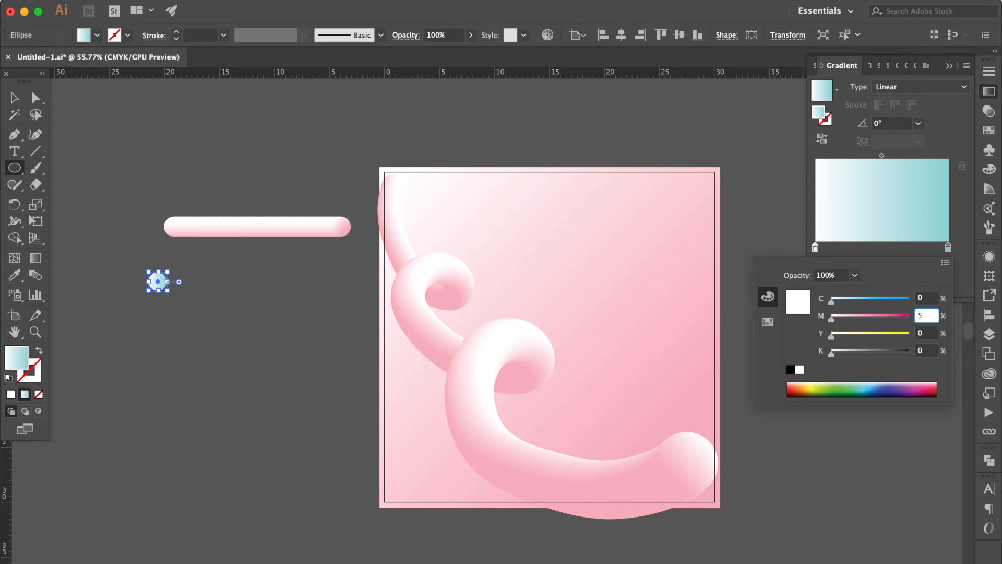
text(5)
key(Tab)
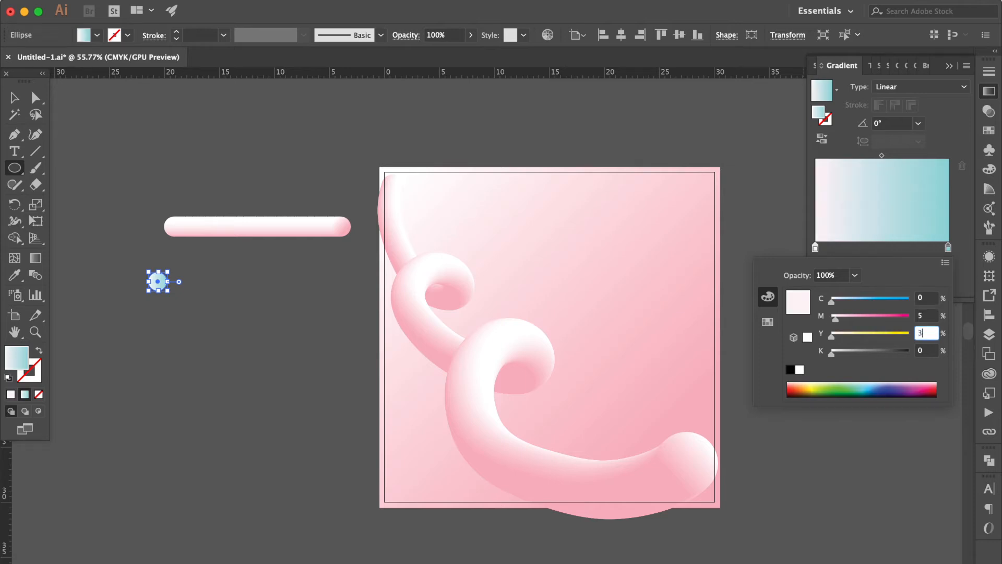
key(Return)
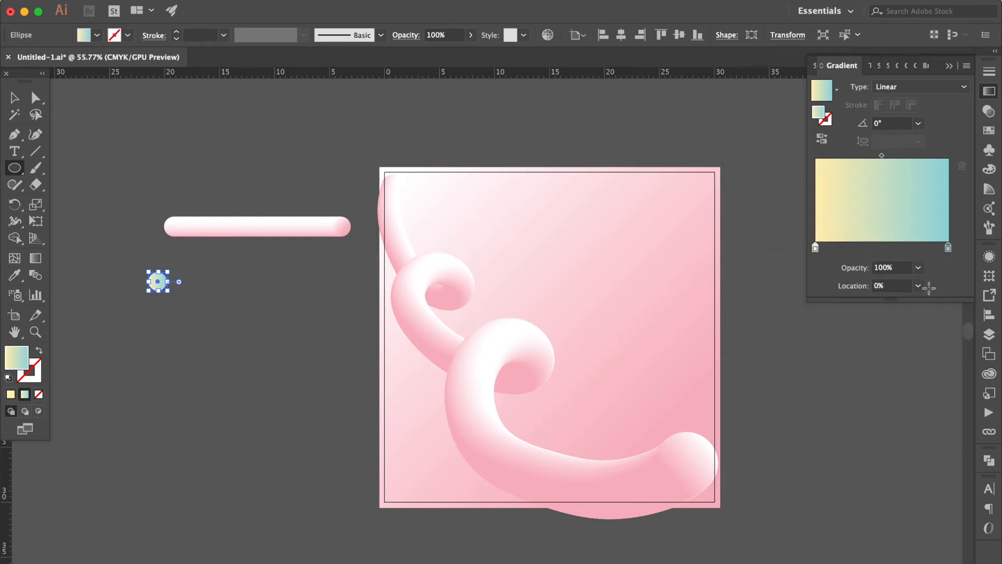
Step: Add a third gradient stop between the yellow and blue ones and set its location to 50%
click(885, 248)
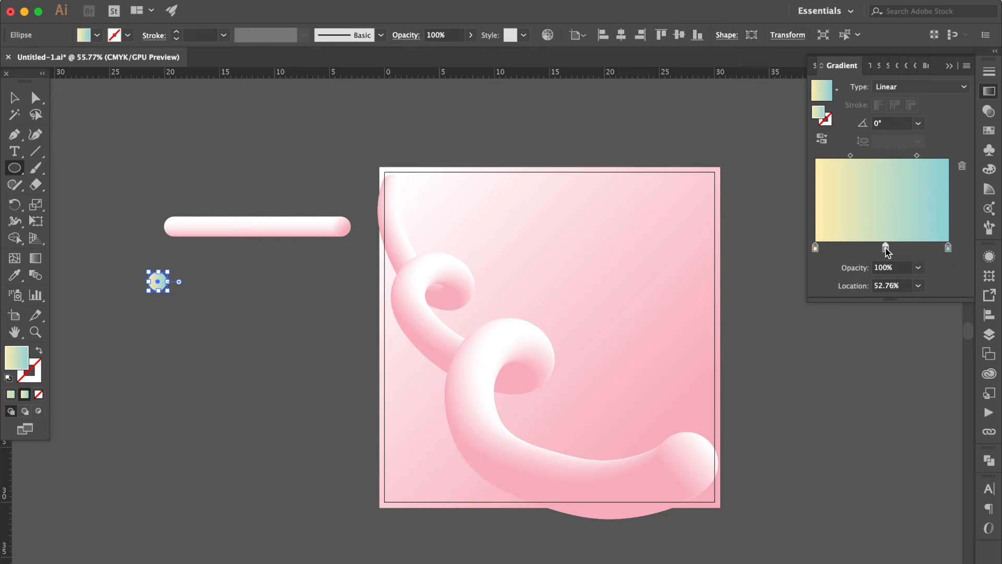
click(891, 286)
text(50)
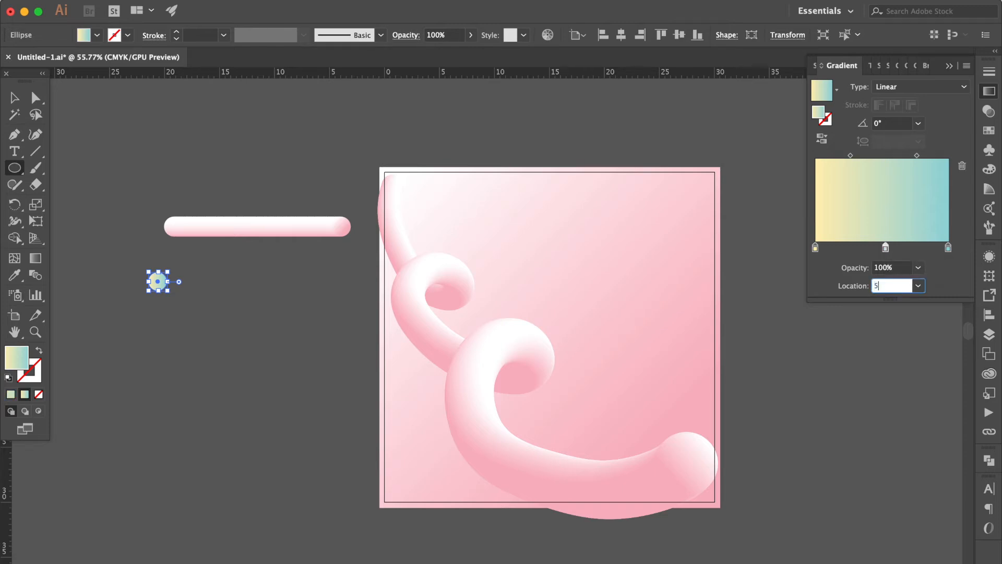
key(Return)
Step: Change the middle gradient stop to a pink by setting cyan to 0 and magenta to 60
double_click(882, 248)
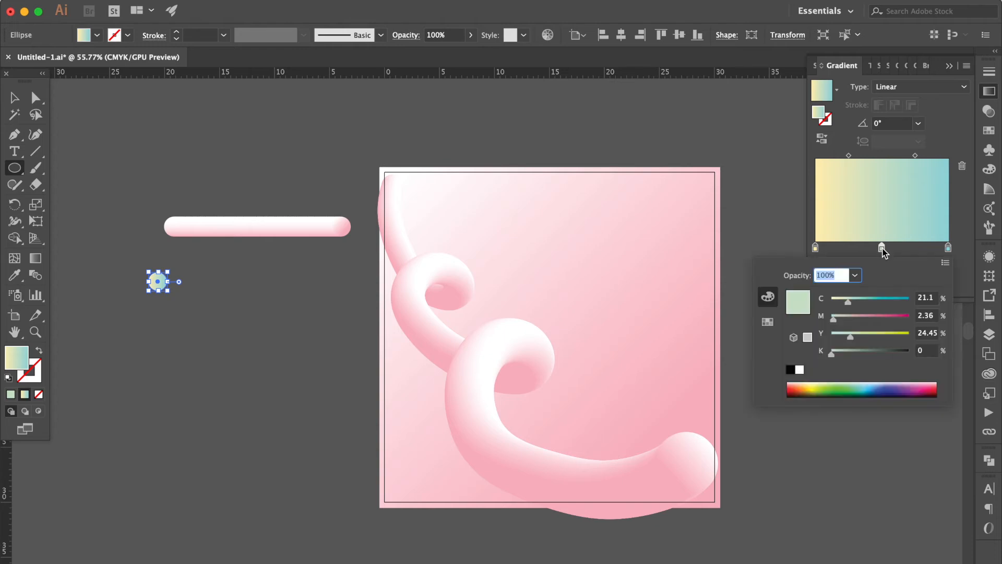
click(926, 298)
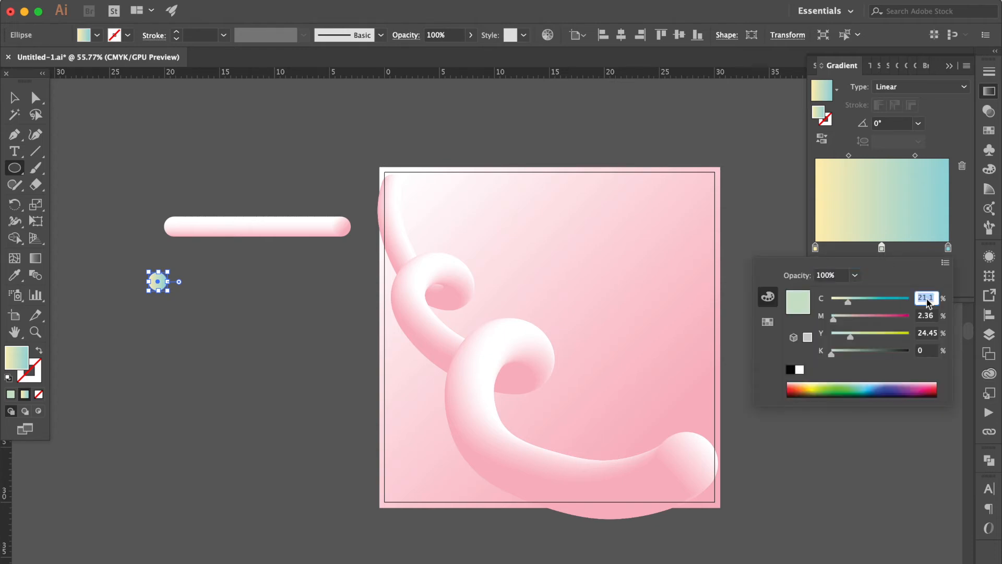
text(0)
key(Tab)
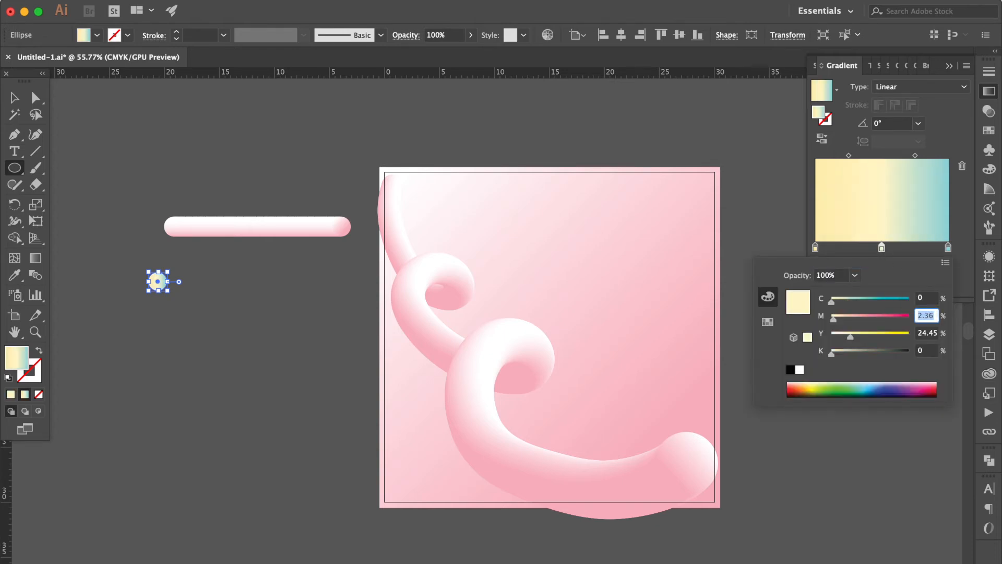
text(60)
key(Tab)
key(Tab)
key(Return)
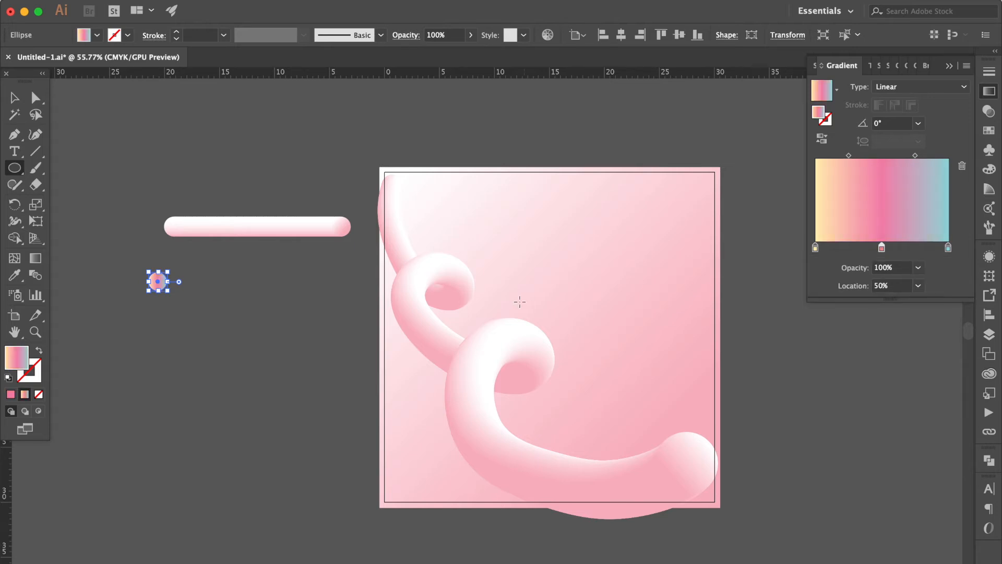
Step: Duplicate the three-colour circle about 17 cm to its right, level with the original
key(v)
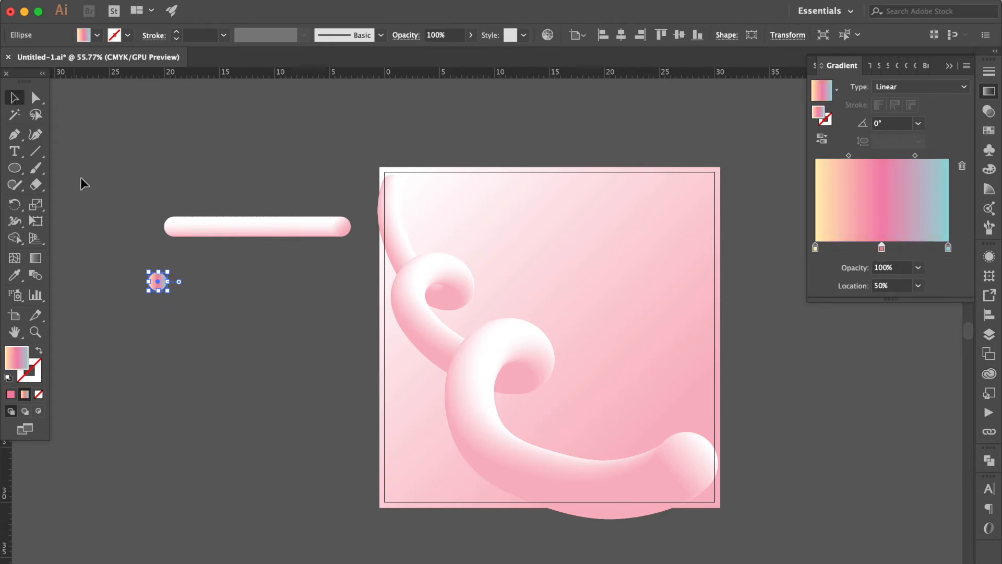
click(80, 177)
drag(159, 284, 349, 284)
click(364, 253)
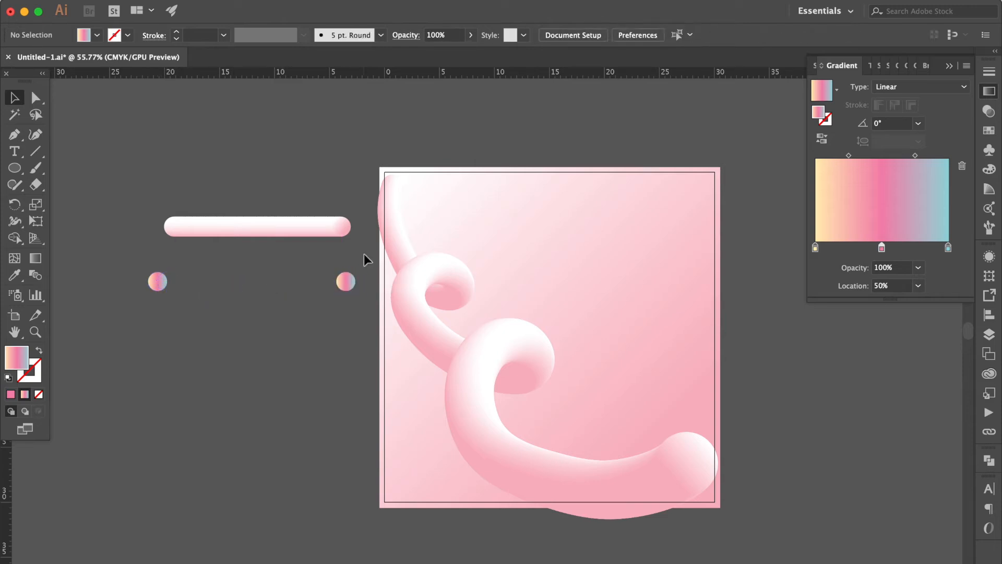
Step: Make a blend between the two three-colour circles
drag(132, 314, 133, 316)
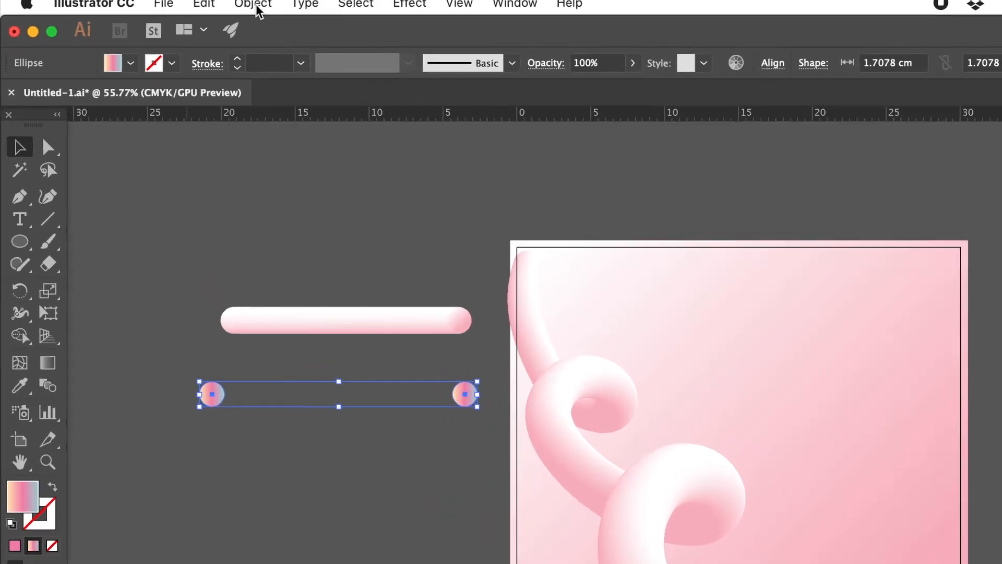
click(253, 4)
mouse_move(411, 542)
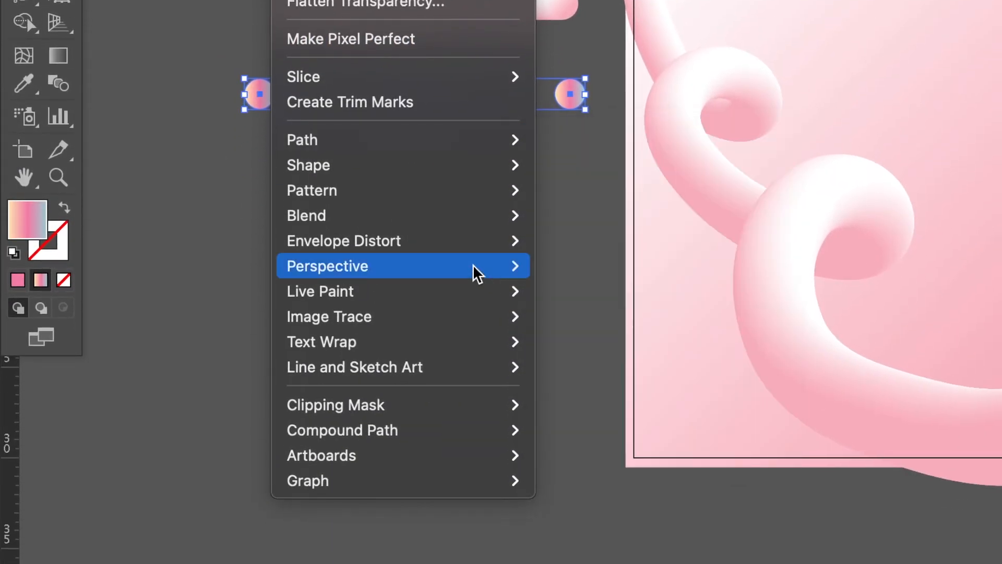
mouse_move(470, 216)
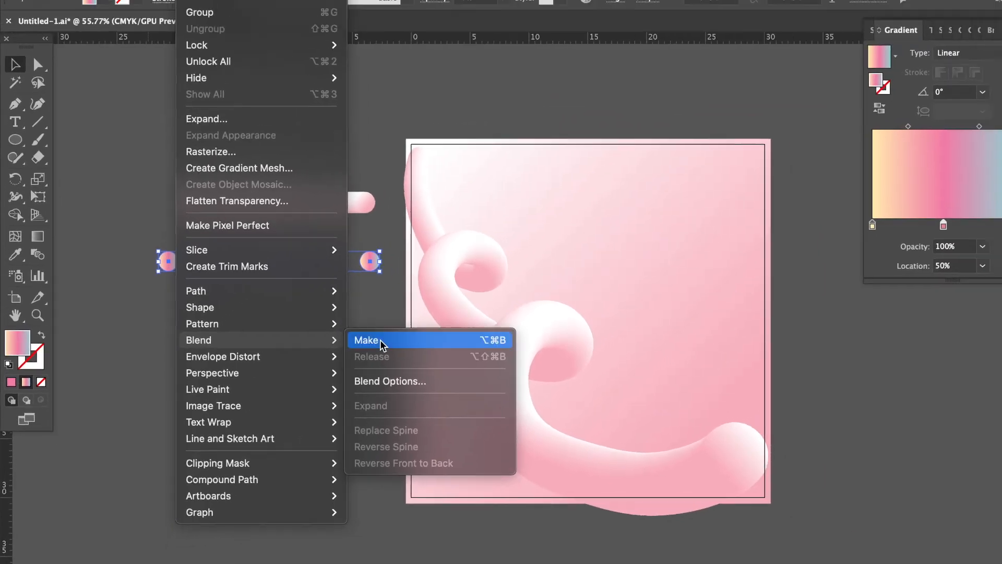
click(552, 216)
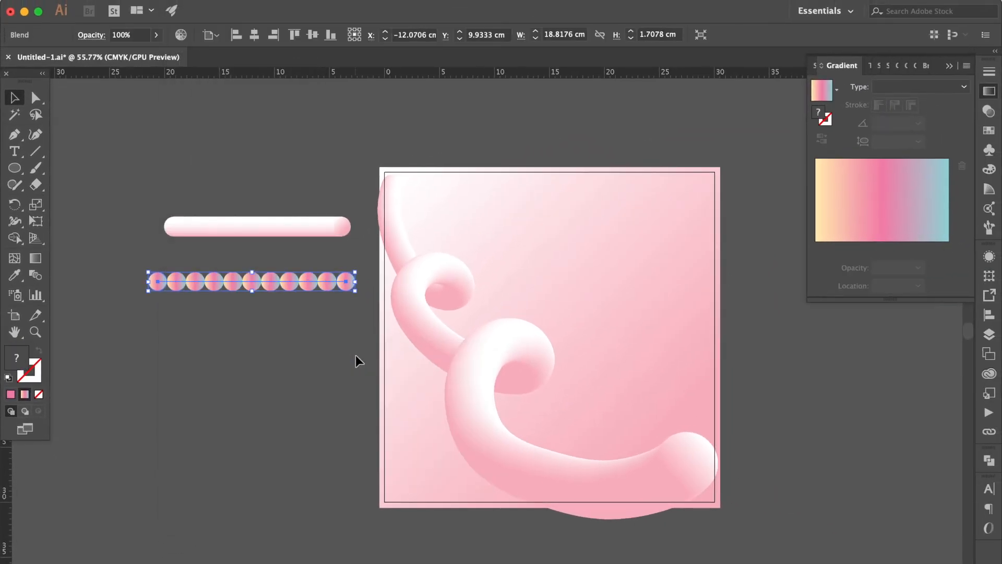
Step: Set the new blend's spacing to Specified Steps with 1000 steps
double_click(35, 275)
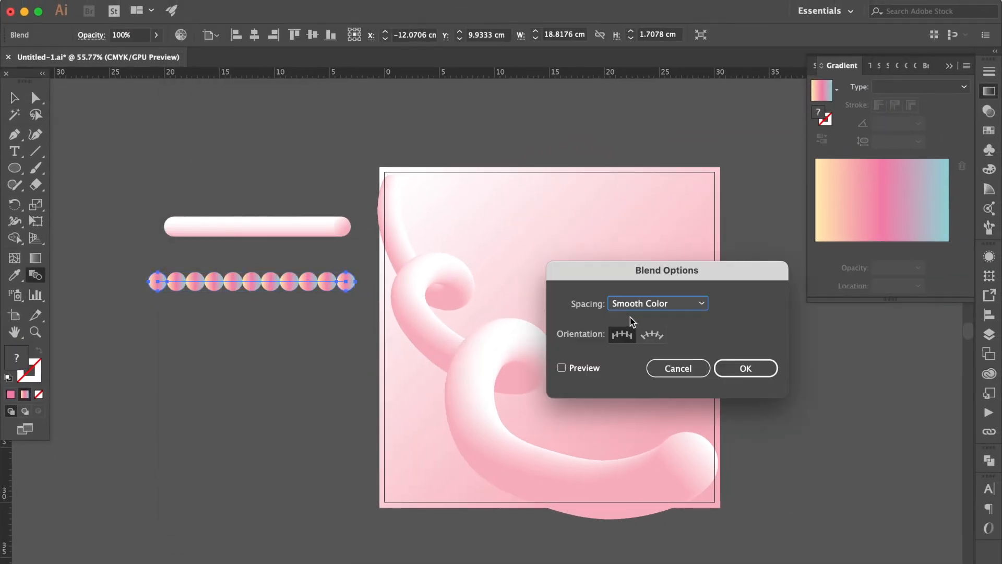
click(580, 367)
click(702, 303)
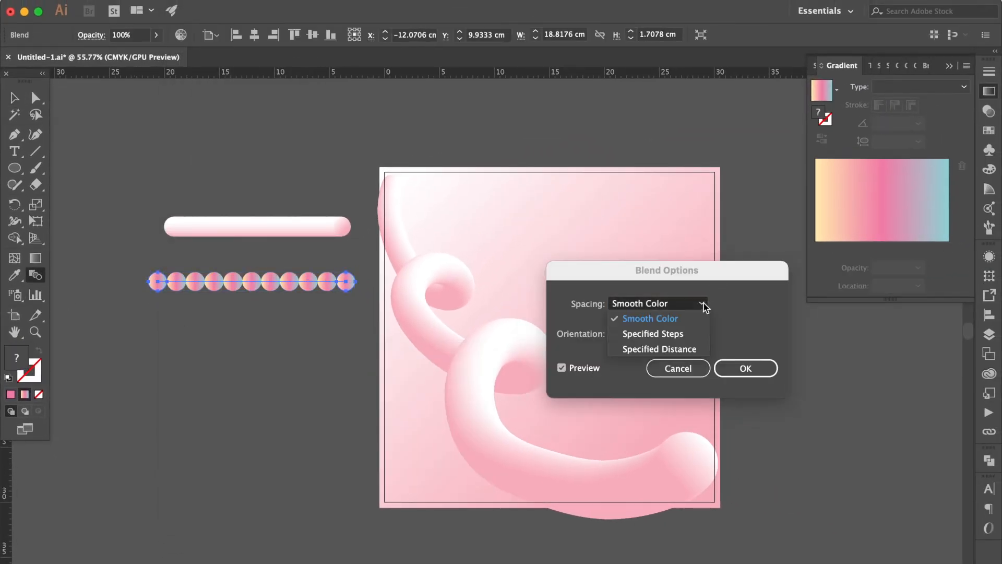
click(652, 334)
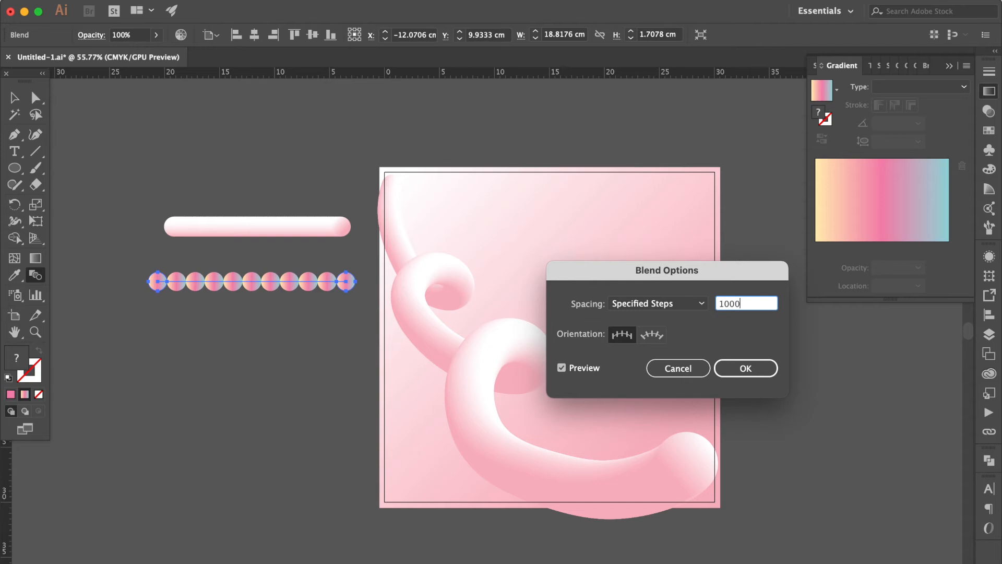
text(1000)
key(Return)
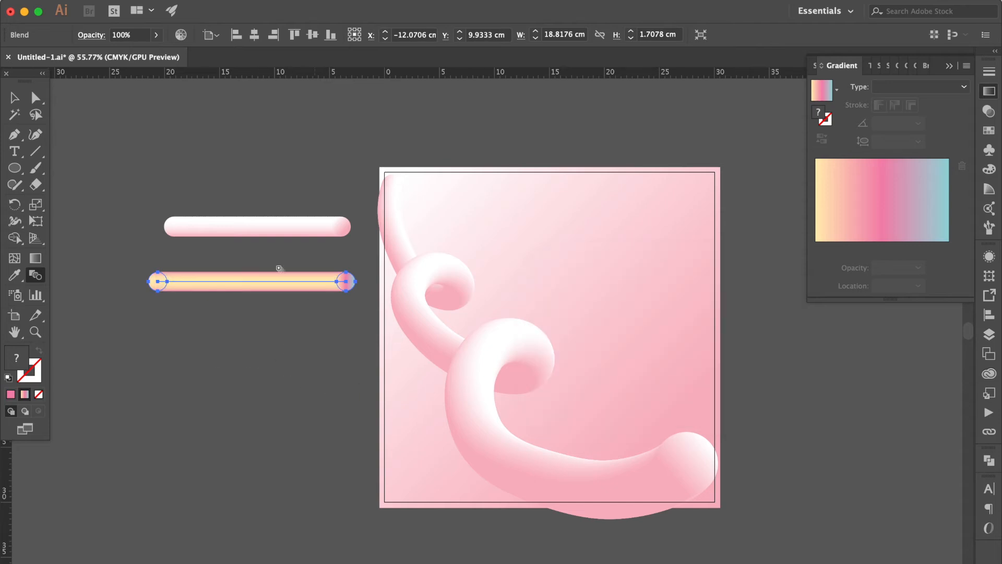
Step: Handwrite "Hello" with the Paintbrush across the upper artboard, keeping the H's first stroke separate from the rest of the word
click(36, 168)
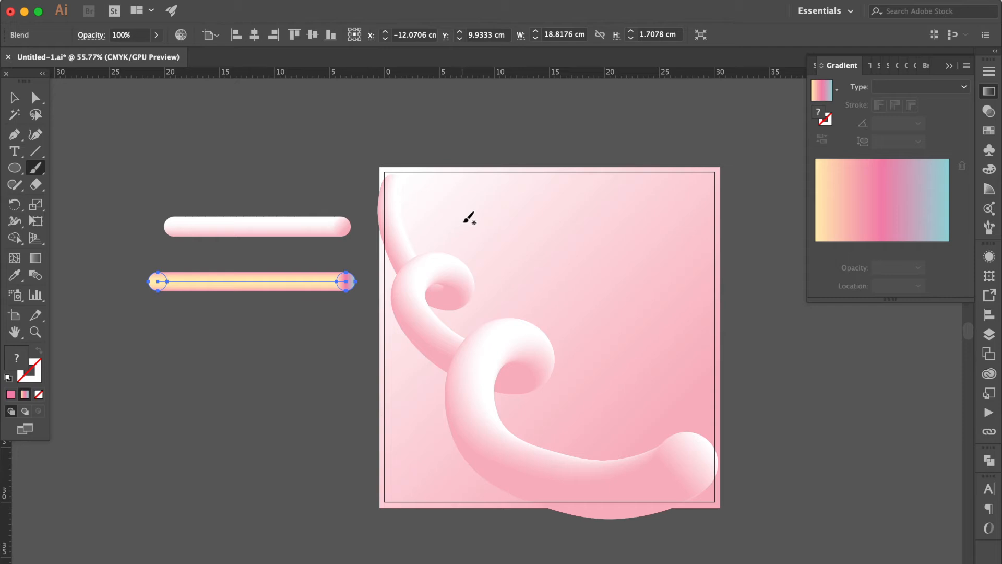
scroll(492, 213, up, 2)
scroll(497, 210, right, 3)
scroll(497, 211, down, 2)
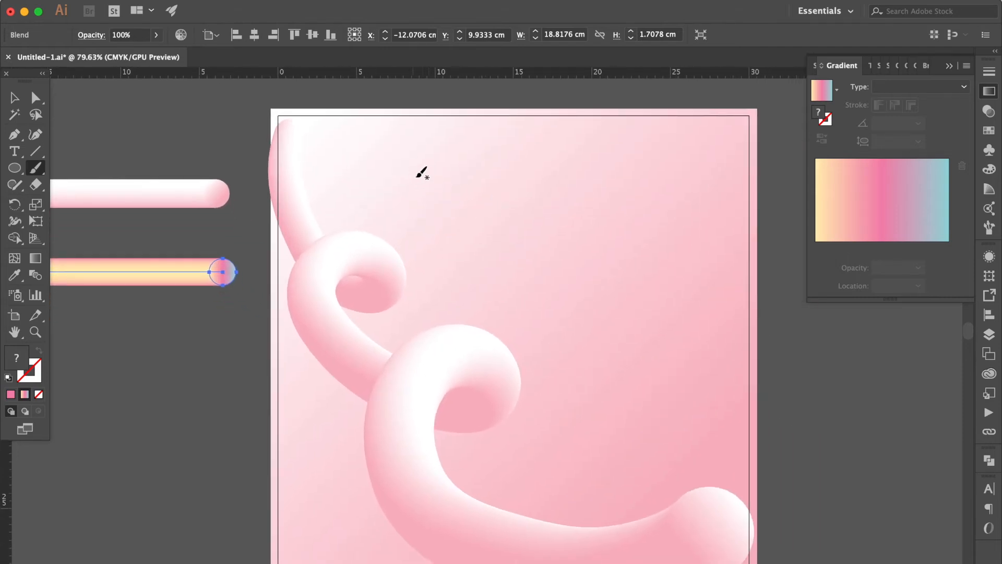
mouse_move(426, 166)
mouse_down()
mouse_move(458, 143)
mouse_move(454, 206)
mouse_move(431, 245)
mouse_move(409, 237)
mouse_up()
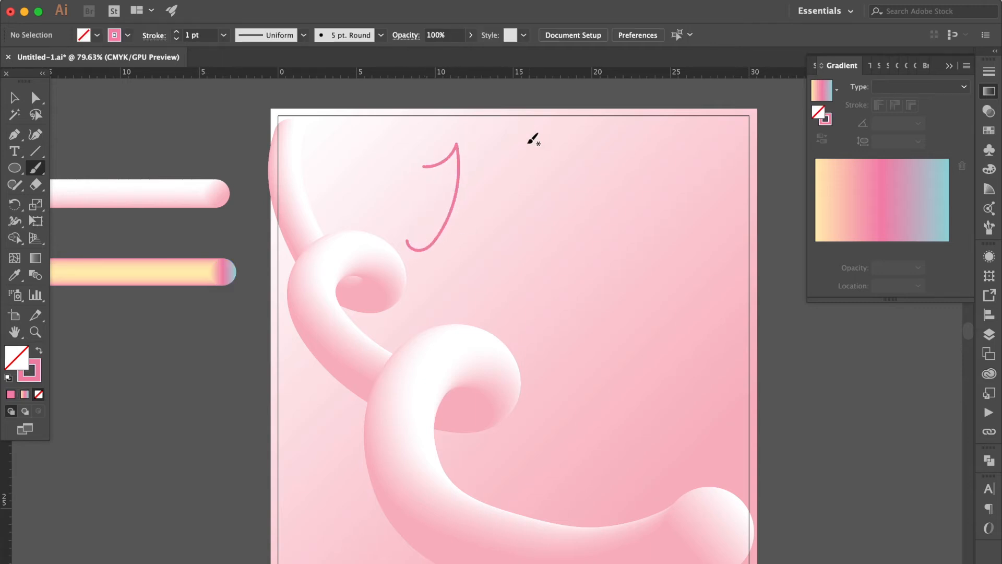
mouse_move(507, 157)
mouse_down()
mouse_move(477, 236)
mouse_move(480, 262)
mouse_up()
mouse_move(476, 192)
mouse_down()
mouse_move(486, 234)
mouse_move(524, 218)
mouse_move(506, 210)
mouse_move(502, 245)
mouse_move(518, 249)
mouse_move(556, 222)
mouse_move(558, 176)
mouse_move(543, 215)
mouse_move(584, 252)
mouse_move(614, 175)
mouse_move(595, 175)
mouse_move(590, 229)
mouse_move(651, 212)
mouse_move(635, 229)
mouse_move(647, 241)
mouse_move(649, 207)
mouse_move(671, 196)
mouse_up()
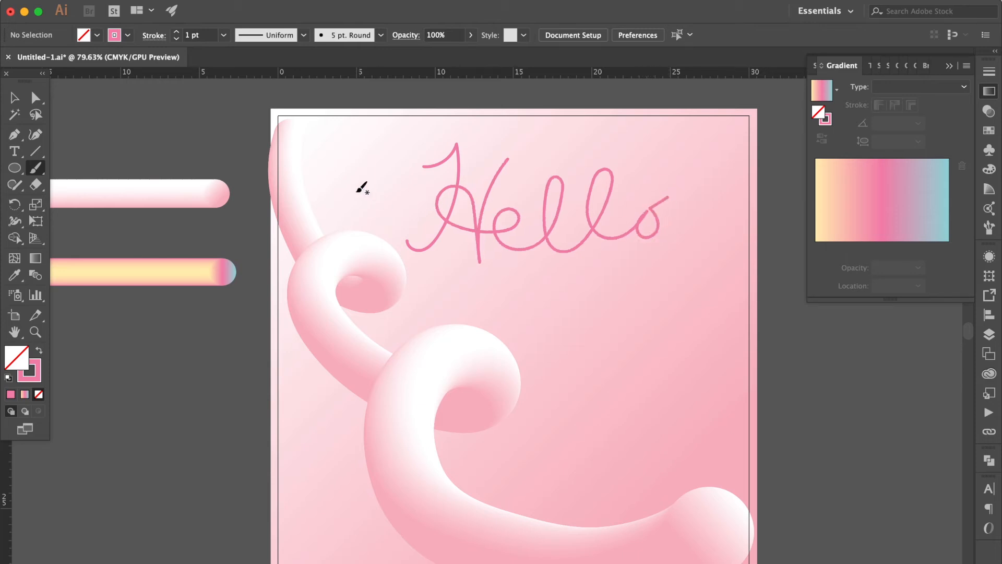
Step: Make two copies of the multicolour bar below it and replace the lowest copy's blend spine with the H's first stroke
click(12, 97)
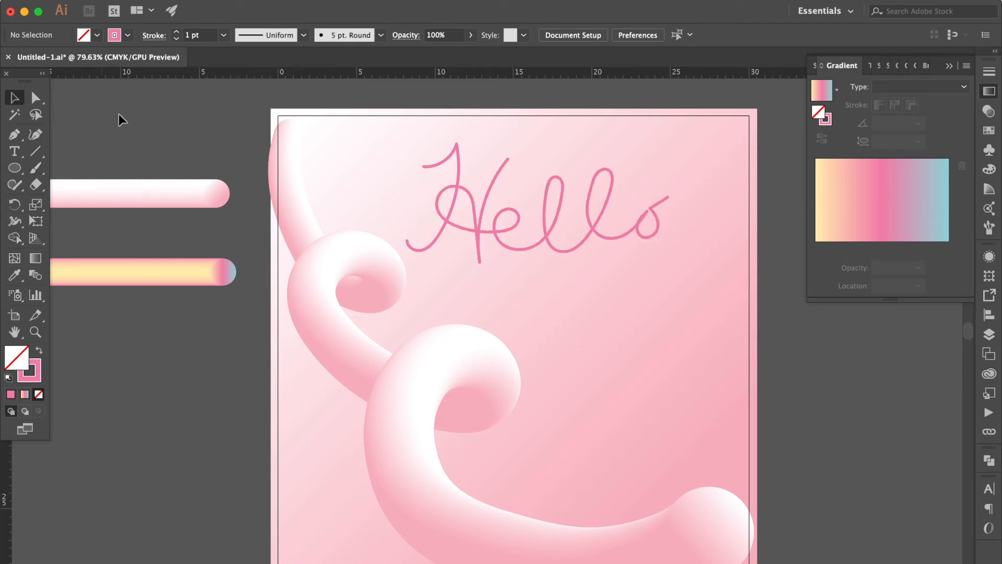
drag(218, 274, 218, 360)
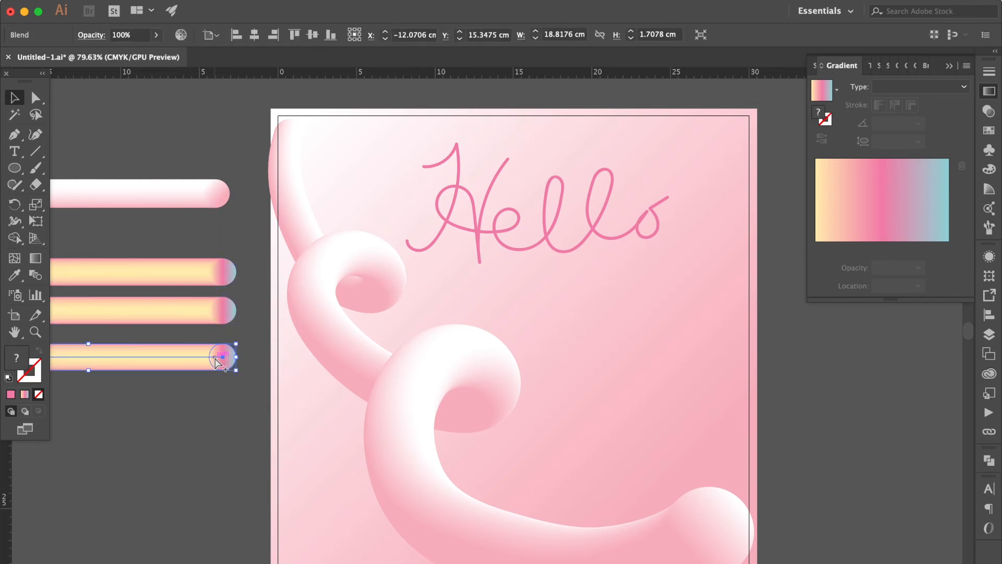
shift+click(459, 172)
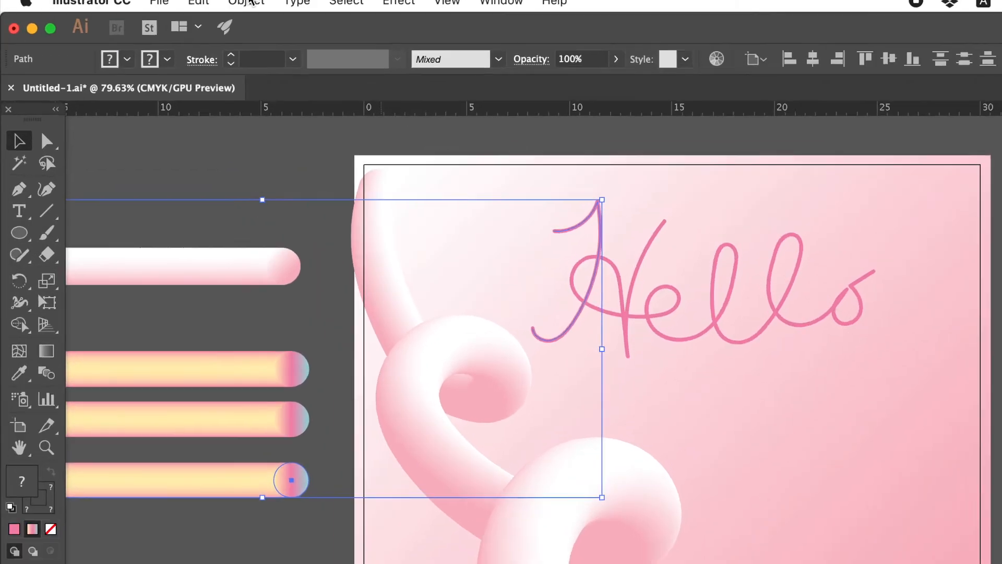
click(246, 2)
mouse_move(392, 459)
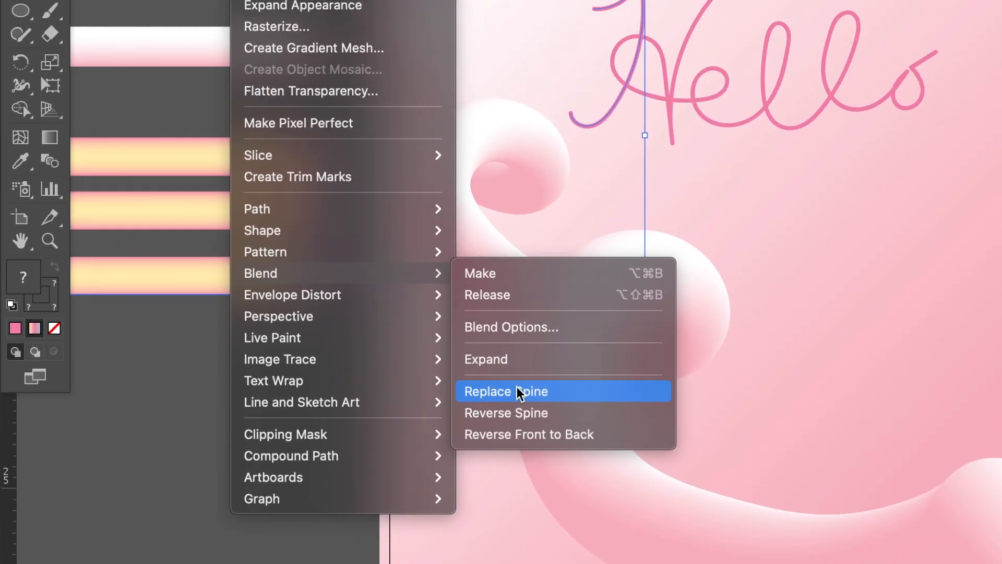
click(519, 392)
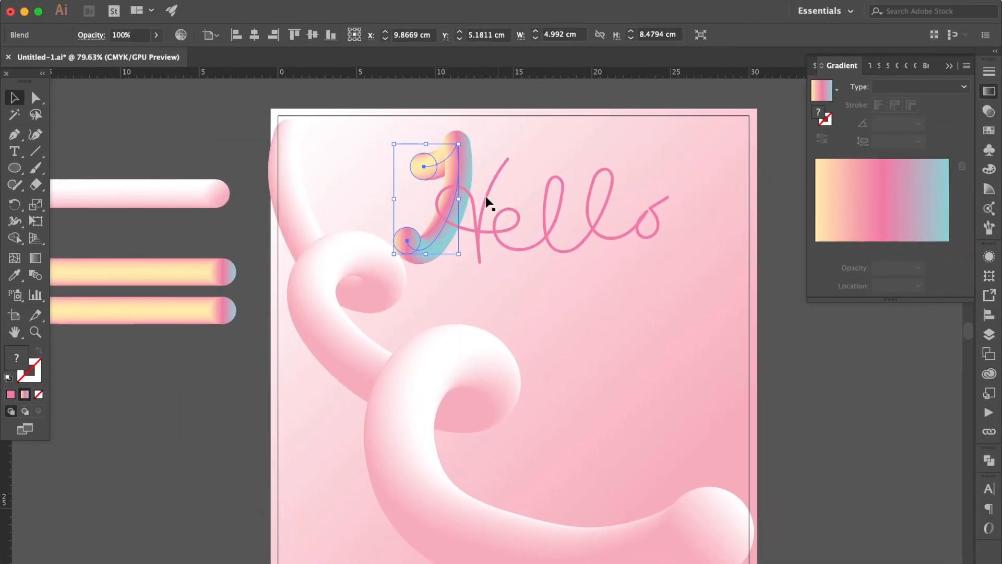
Step: Replace the spine of the remaining multicolour bar copy with the path forming the rest of "Hello"
click(486, 198)
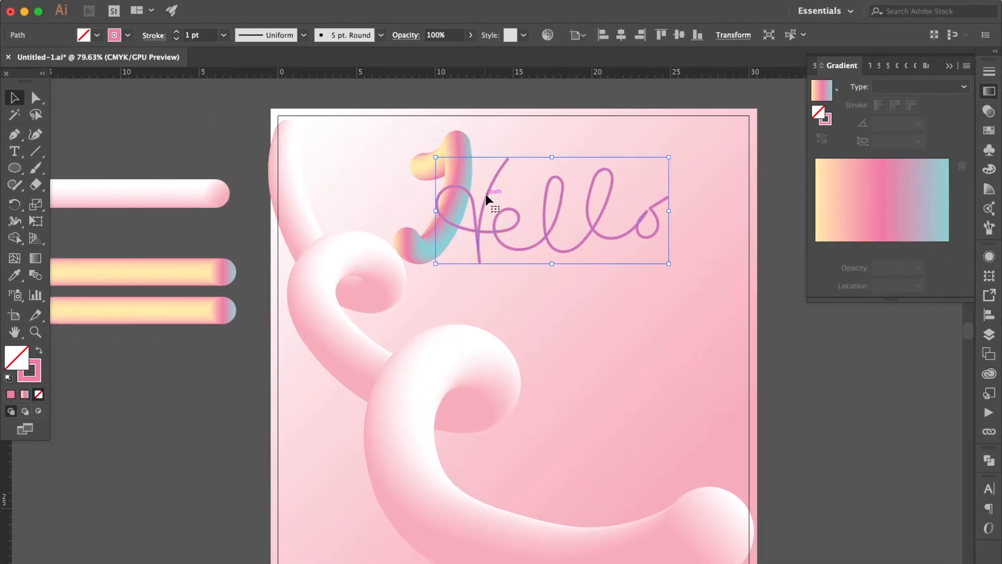
shift+click(217, 314)
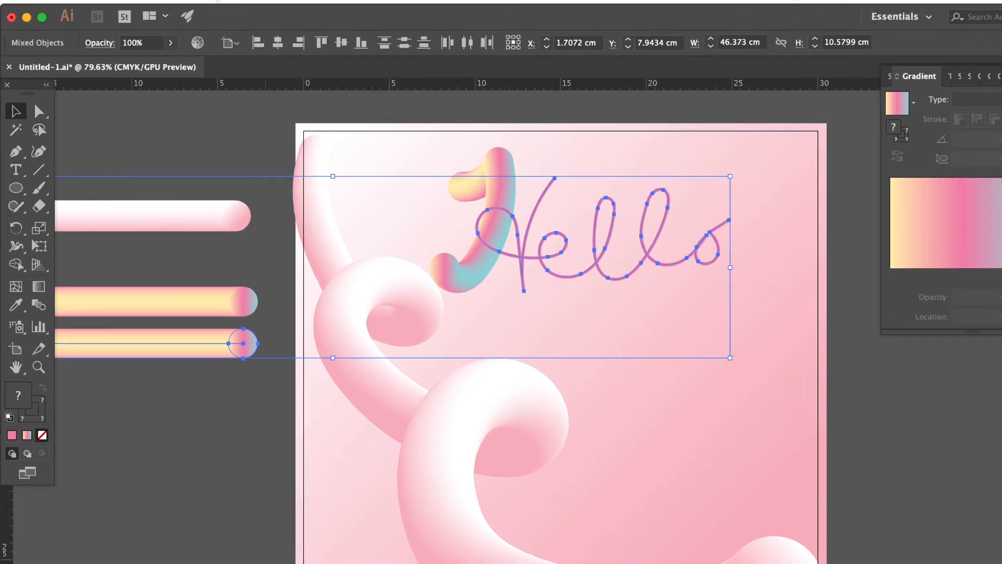
click(292, 14)
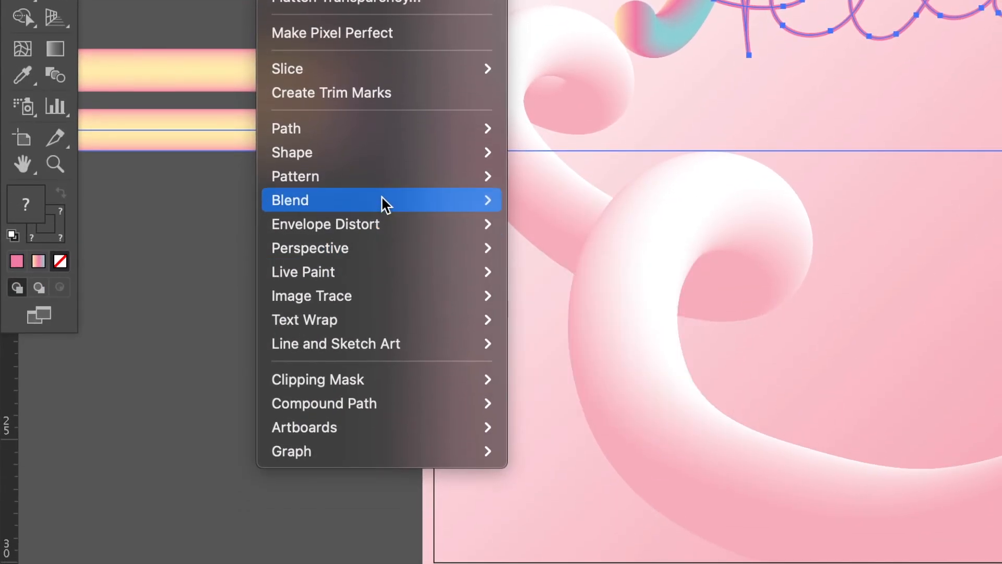
mouse_move(384, 204)
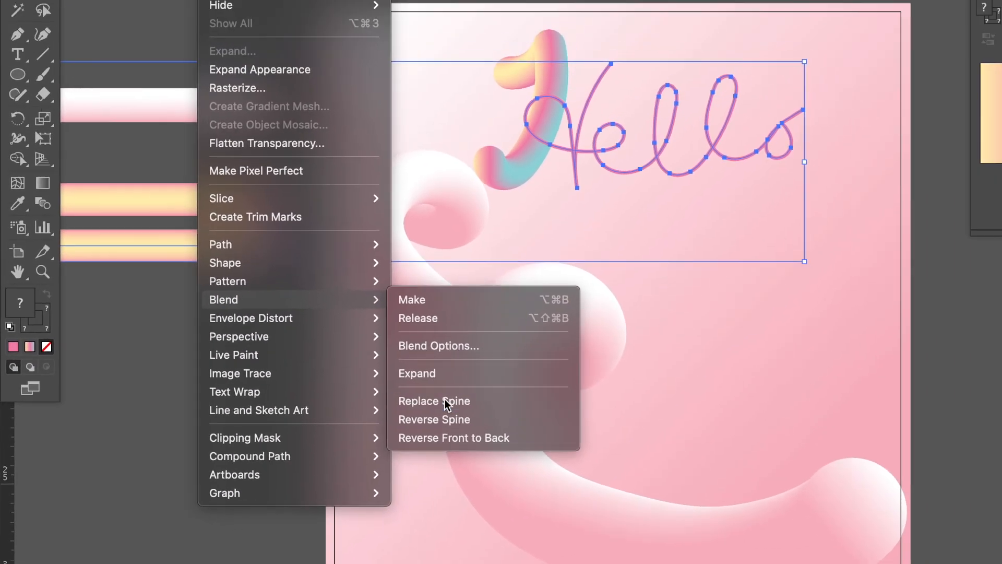
click(574, 331)
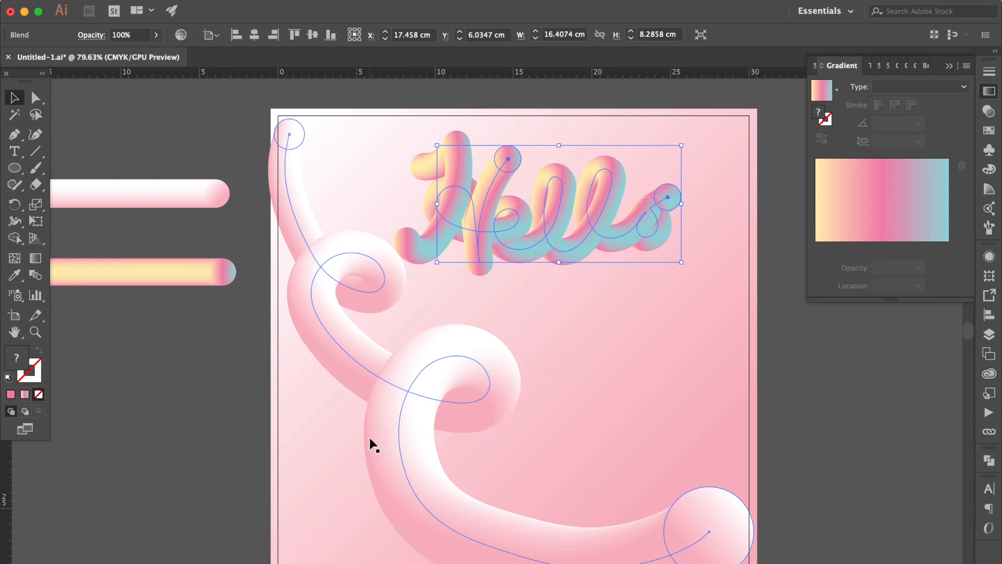
Step: Bring the tube forming the rest of "Hello" to the front and move it about 0.9 cm right and 0.3 cm down
click(500, 226)
key(super+shift+])
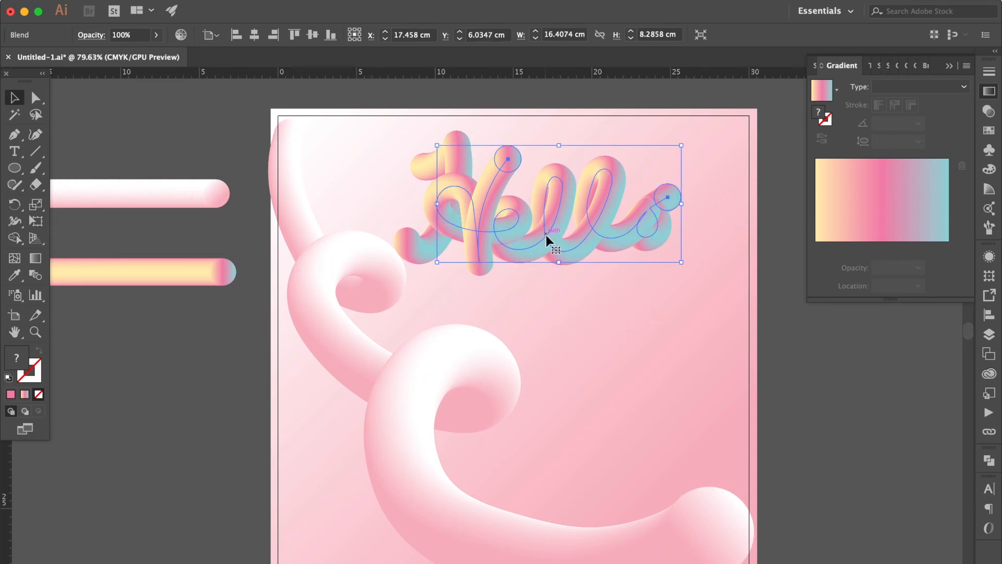
drag(546, 235, 562, 239)
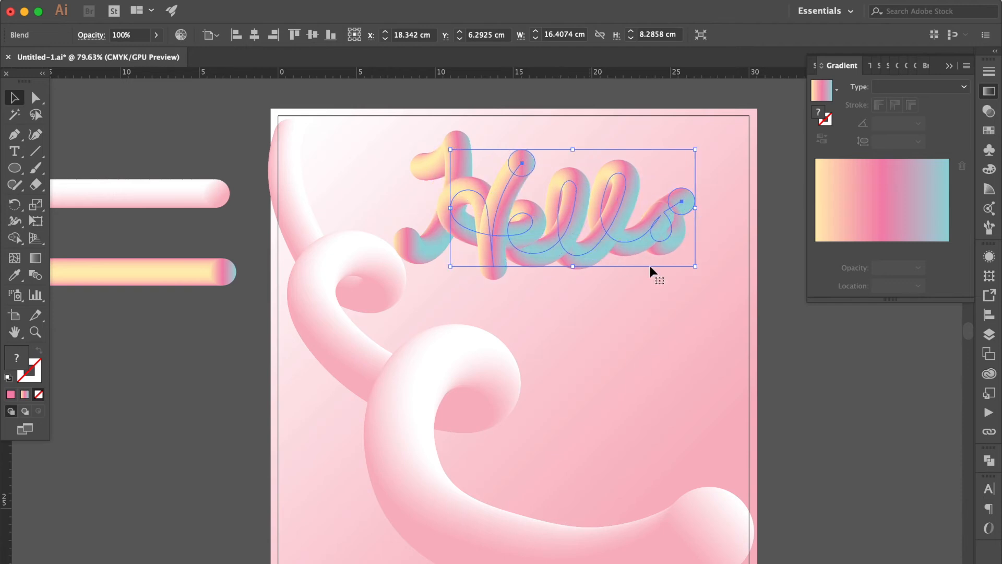
click(698, 286)
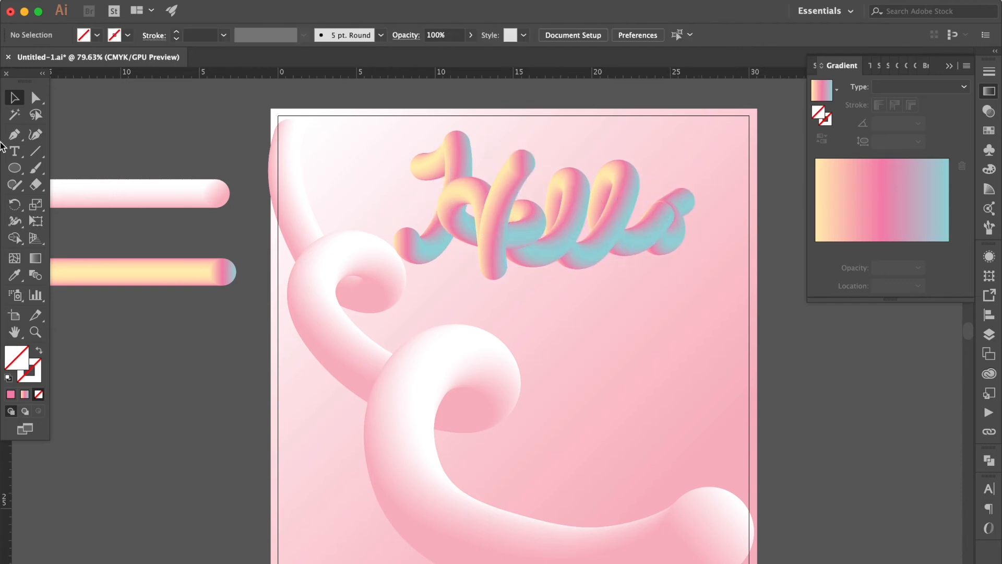
Step: Directly select the circle at the end of the "o" and bring it to the front of its blend
click(35, 102)
scroll(534, 285, up, 5)
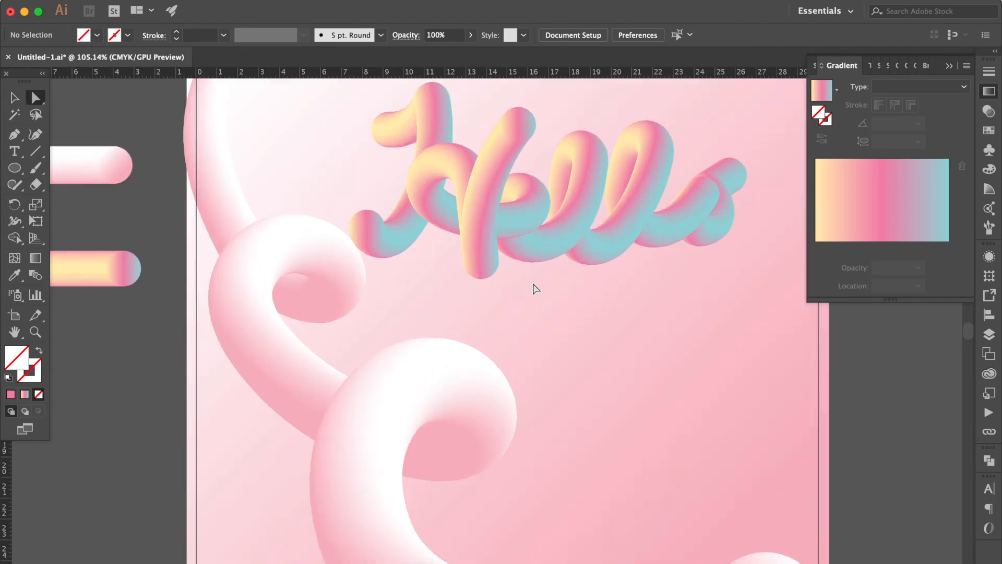
scroll(534, 288, up, 2)
scroll(534, 288, right, 2)
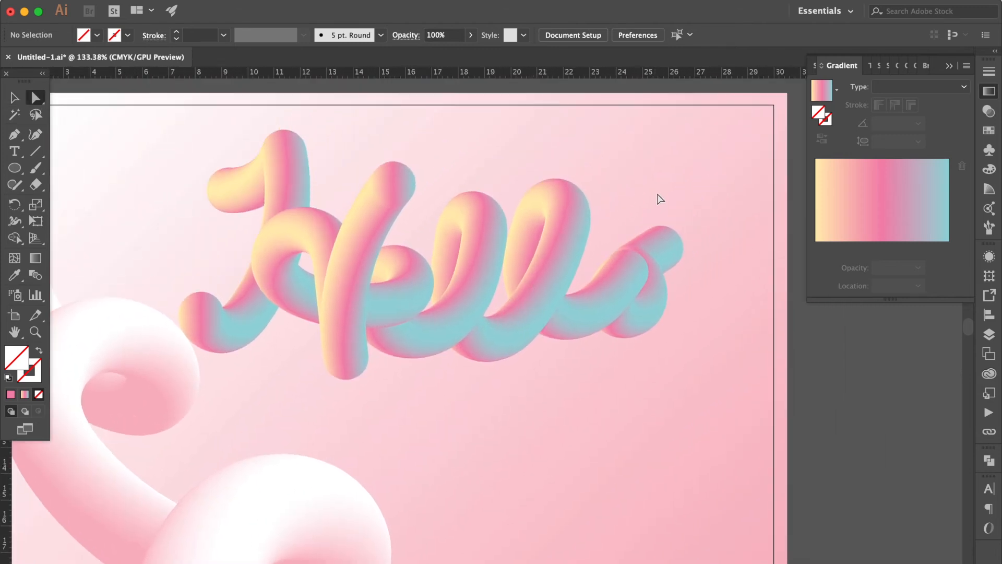
click(673, 249)
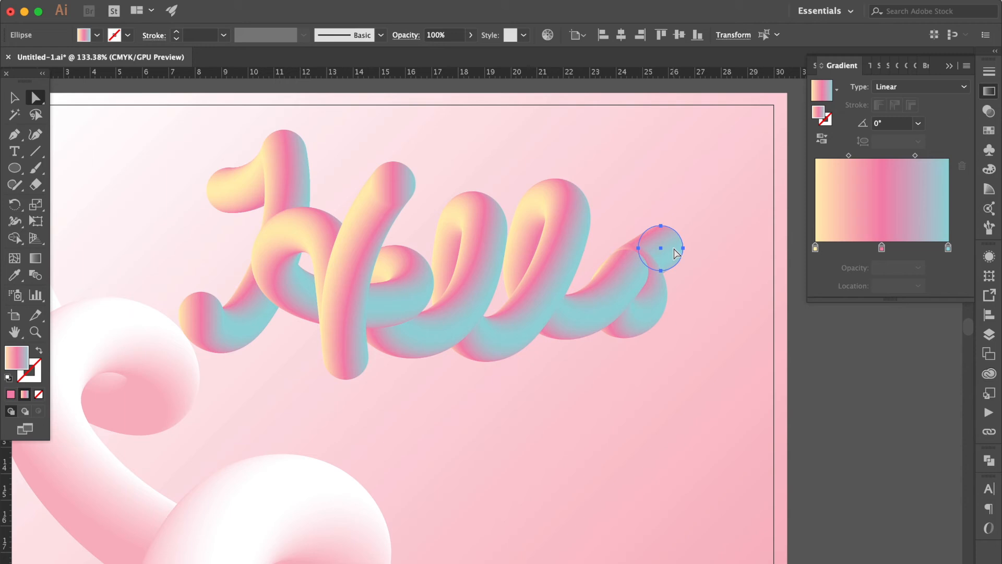
key(super+shift+bracketright)
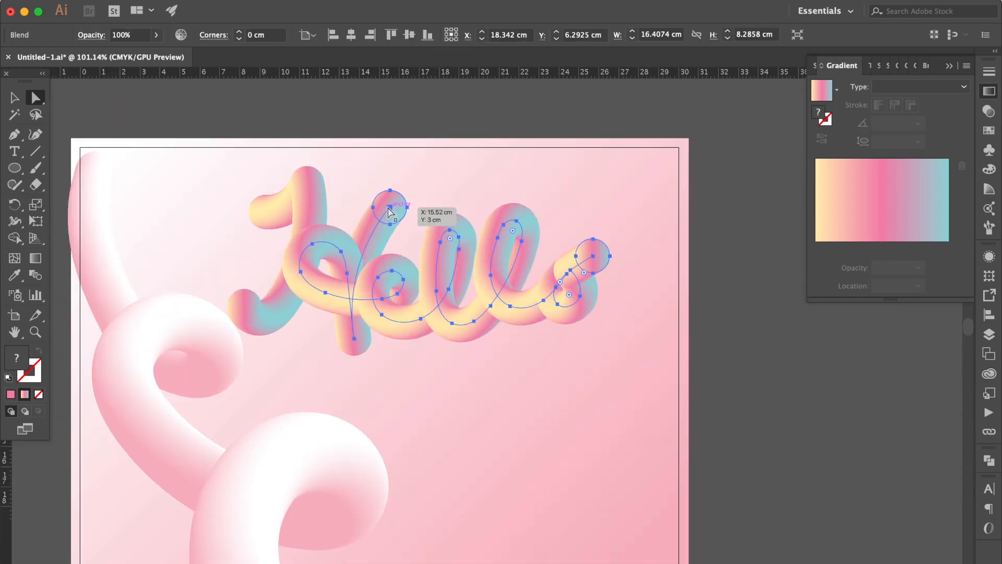
Step: Move the circle ending the H's second stroke up about 0.8 cm and the circle ending the "o" up about 0.5 cm
drag(394, 208, 394, 190)
drag(593, 256, 606, 247)
scroll(592, 257, up, 4)
key(super+z)
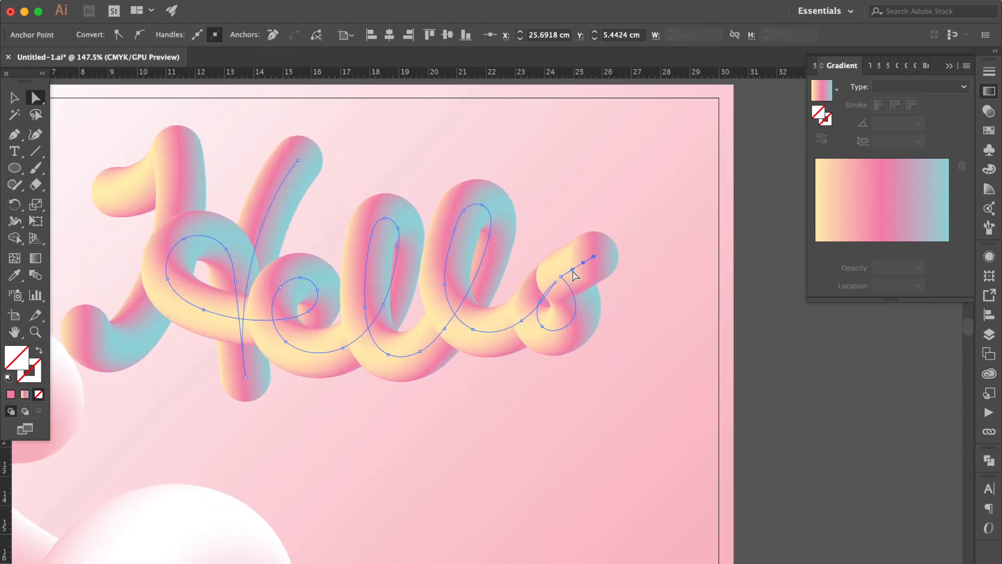
click(586, 274)
drag(600, 264, 602, 246)
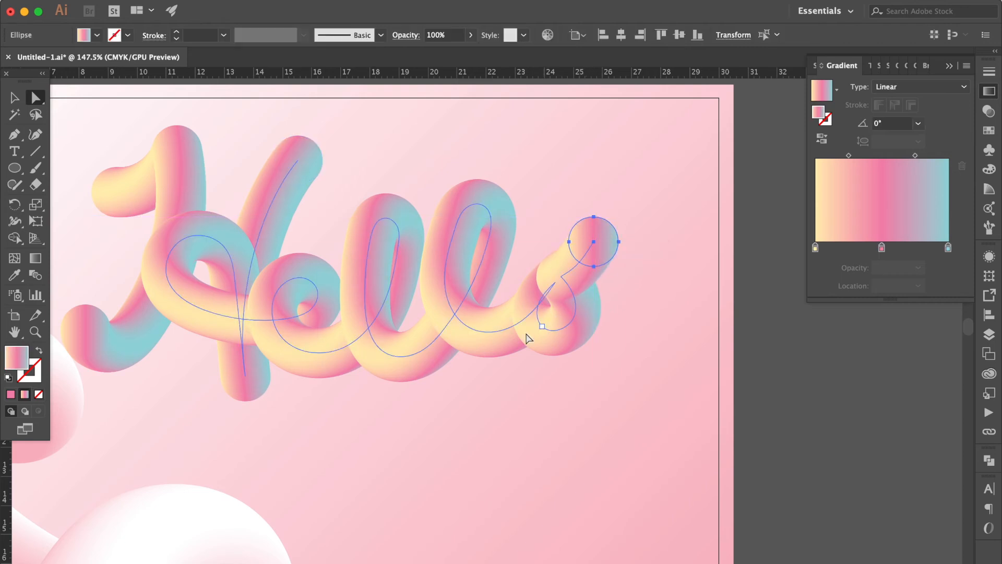
click(481, 207)
drag(480, 204, 481, 179)
key(super+z)
Step: Select the top anchor points of the second "l" loop and move them up about 1.2 cm and right about 0.4 cm
click(527, 179)
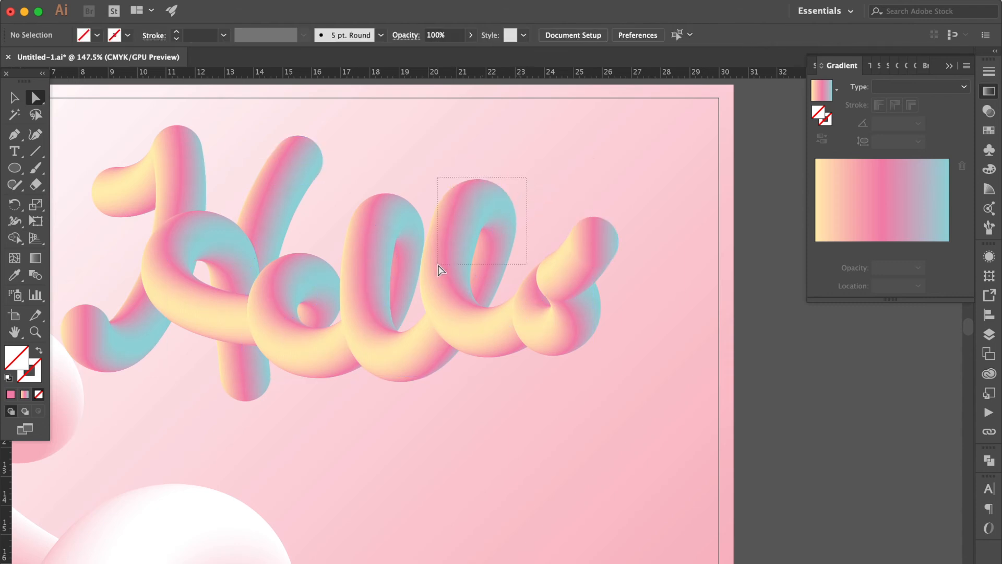
click(483, 208)
mouse_move(483, 208)
mouse_down()
mouse_move(490, 181)
mouse_move(503, 209)
mouse_move(500, 201)
mouse_up()
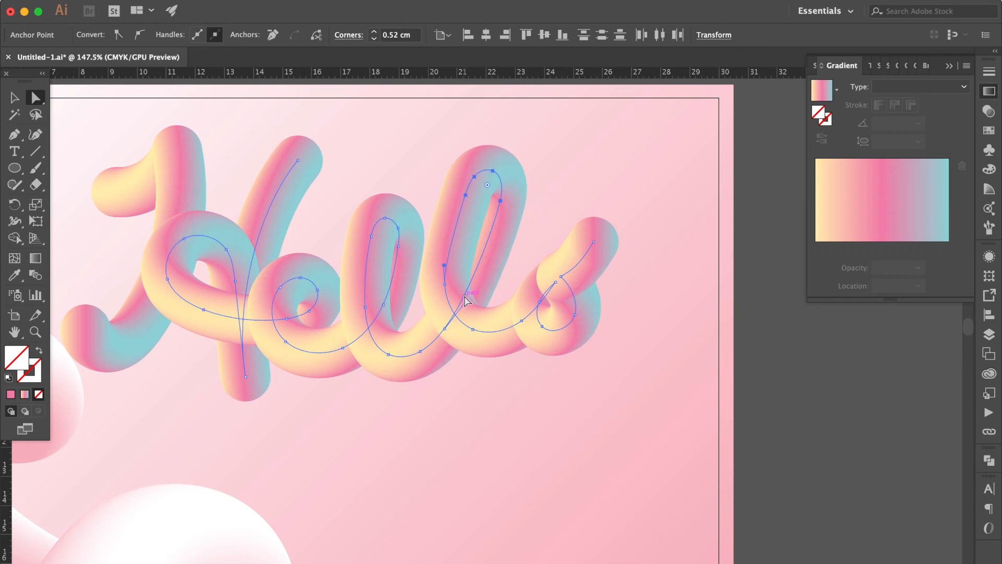
Step: Adjust the direction handles along the downstroke of the second "l" to smooth its stretched curve
drag(467, 298, 471, 305)
key(ctrl+z)
click(445, 328)
drag(468, 301, 469, 309)
drag(492, 233, 497, 236)
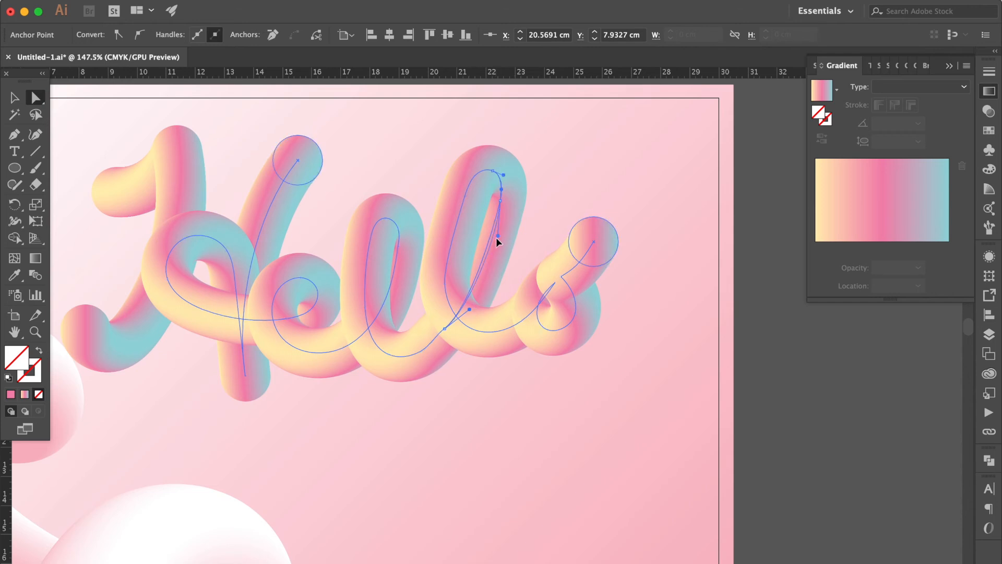
Step: Raise the top anchor points of the first "l" about 1.5 cm, shift them right about 0.3 cm and smooth its downstroke with the handles
drag(415, 186, 350, 285)
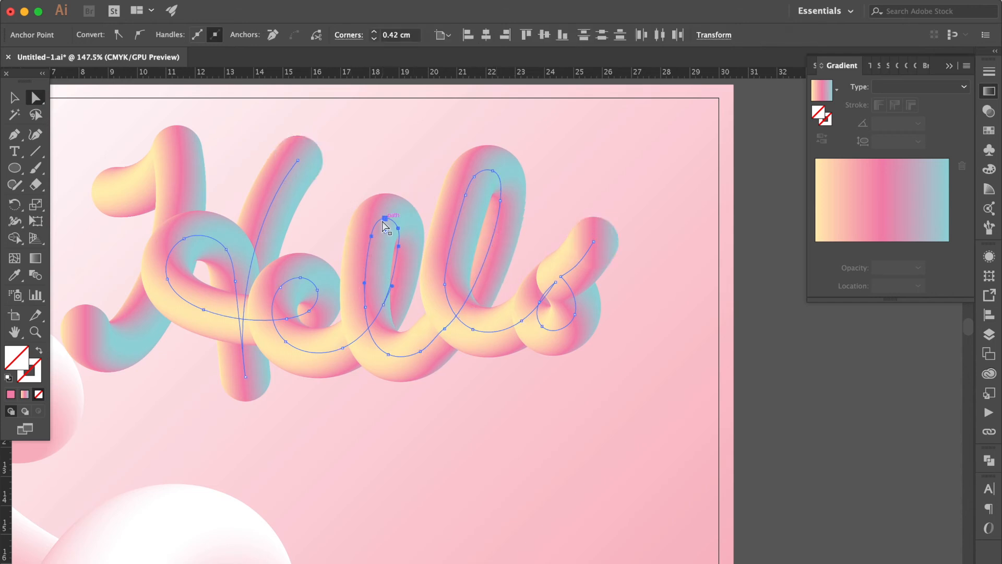
drag(385, 218, 388, 186)
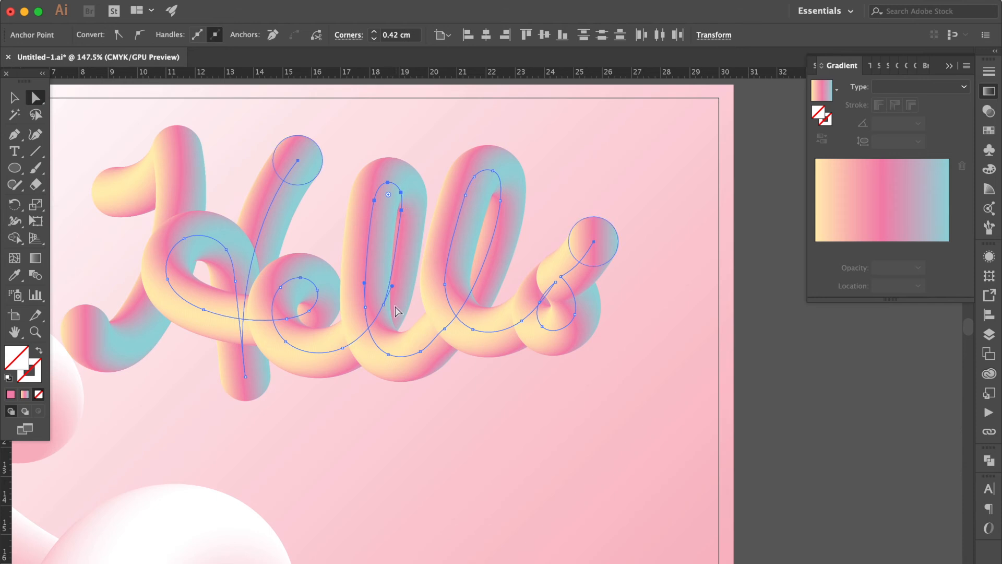
drag(393, 286, 403, 263)
key(super+z)
drag(403, 208, 407, 233)
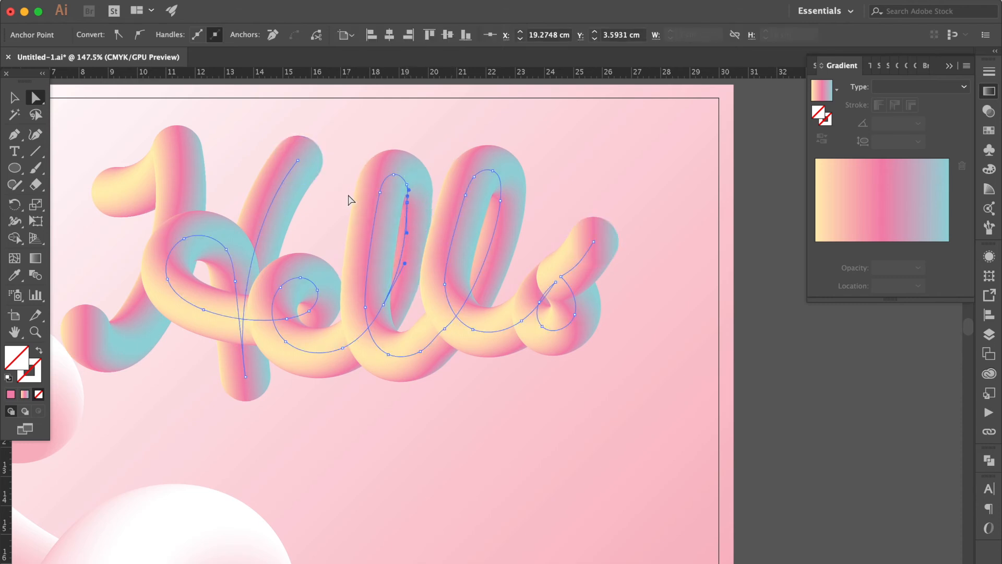
Step: Directly select the circle at the lower end of the H's first stroke and rotate it to 18.5°
scroll(146, 211, left, 2)
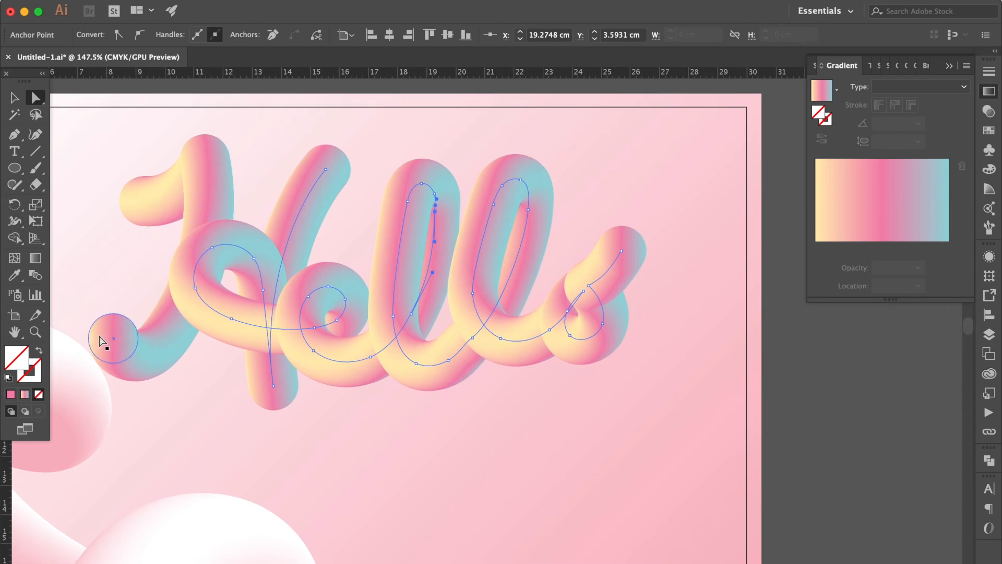
click(108, 342)
click(13, 99)
drag(143, 311, 134, 297)
scroll(156, 301, left, 3)
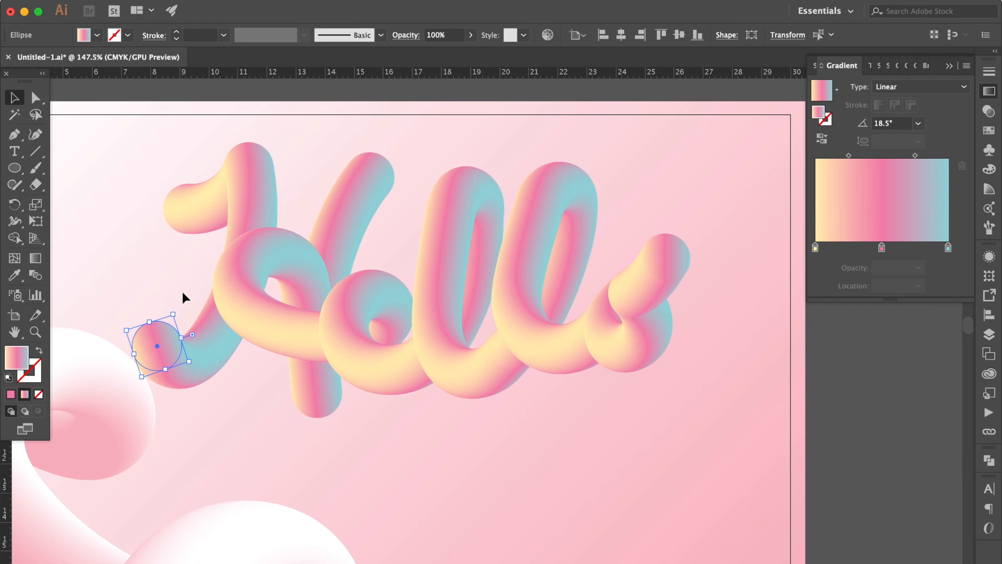
Step: Try rotating the circle at the lower end of the H's first stroke to about -108° and shrinking it to about 1.3 cm
drag(180, 308, 170, 373)
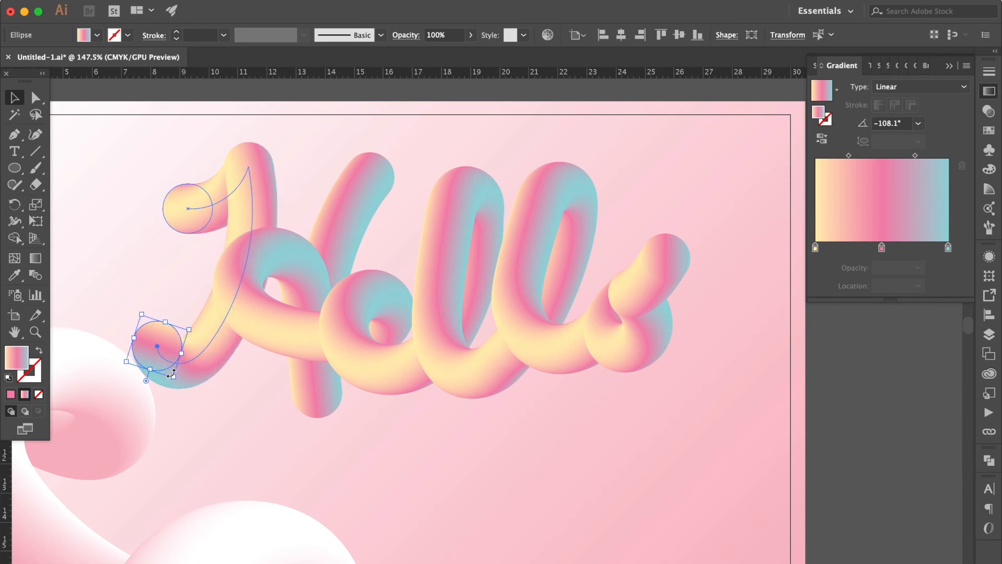
click(252, 390)
key(super+z)
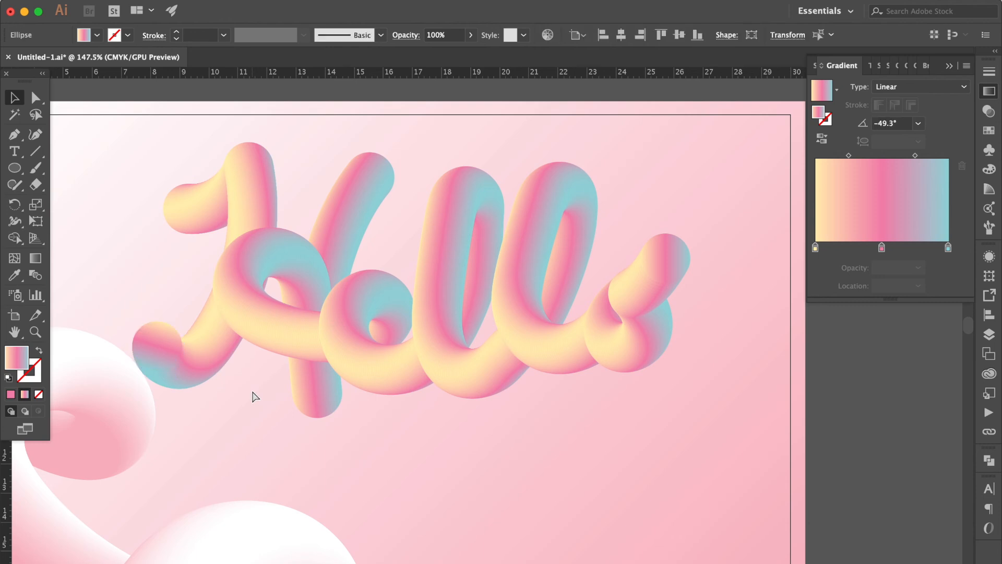
drag(202, 353, 177, 385)
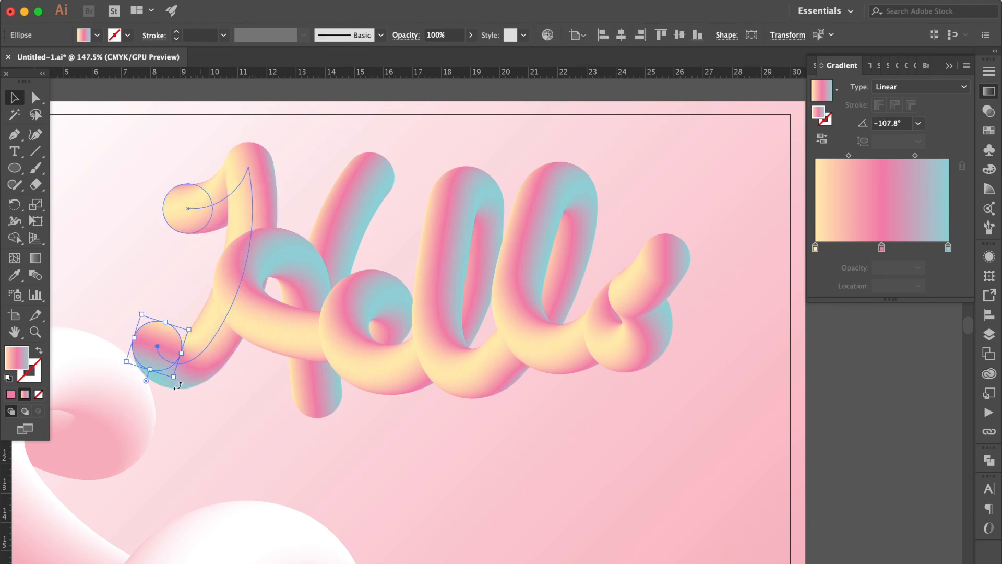
key(super+z)
drag(197, 331, 139, 342)
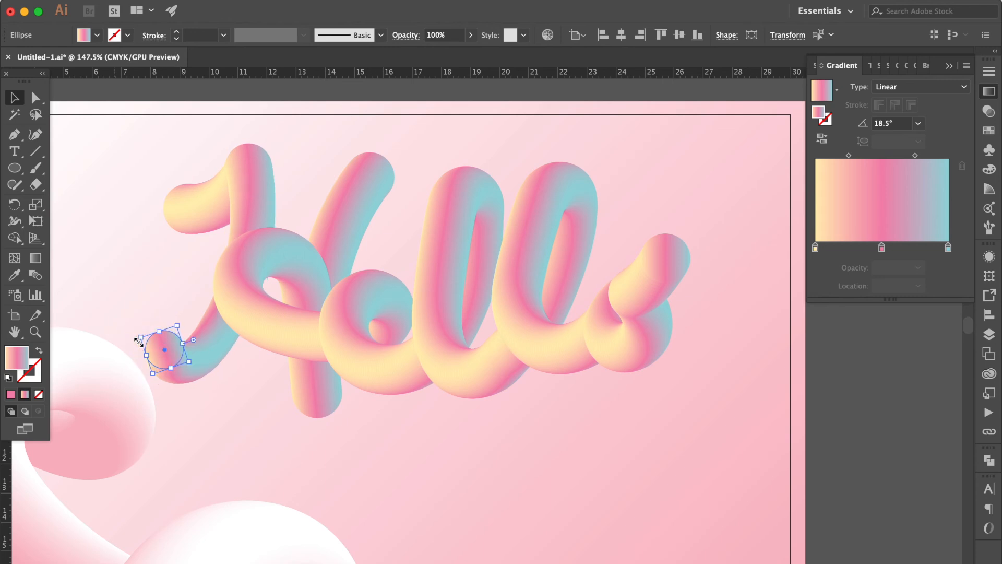
key(super+z)
Step: Shrink the circle starting the H's first stroke to about 1.3 cm across and shift it about 0.6 cm down and 0.3 cm right
click(33, 100)
click(83, 159)
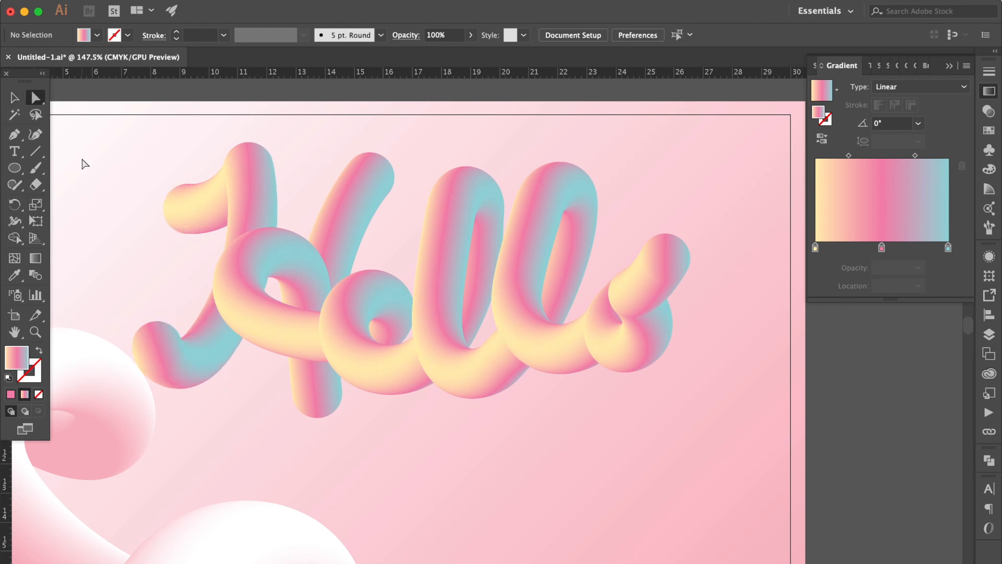
click(170, 209)
mouse_move(165, 209)
mouse_down()
mouse_move(194, 206)
mouse_move(190, 196)
mouse_move(197, 226)
mouse_up()
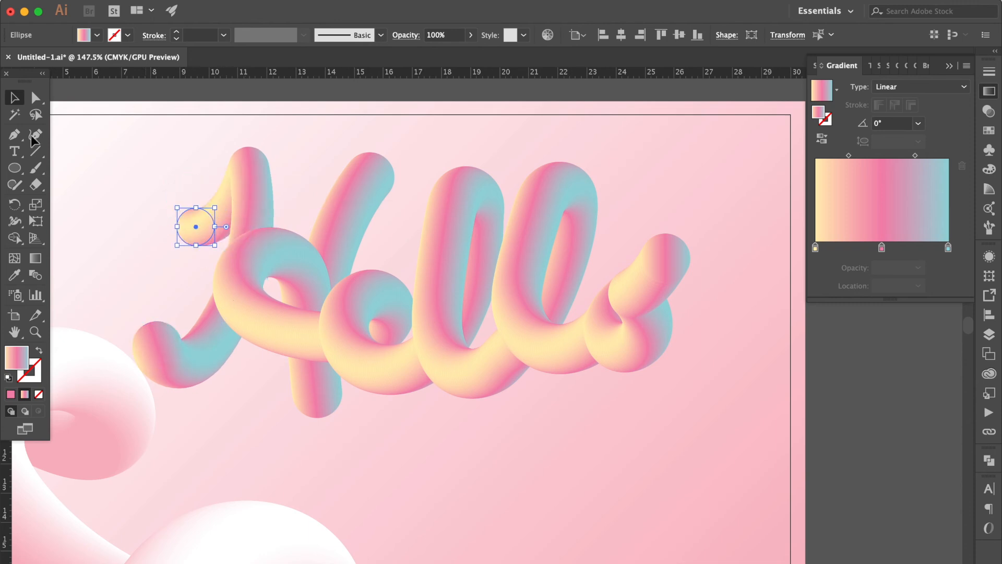
Step: Directly select the circle ending the "o" and shrink it to about 1.1 cm across
click(35, 98)
click(108, 227)
click(684, 247)
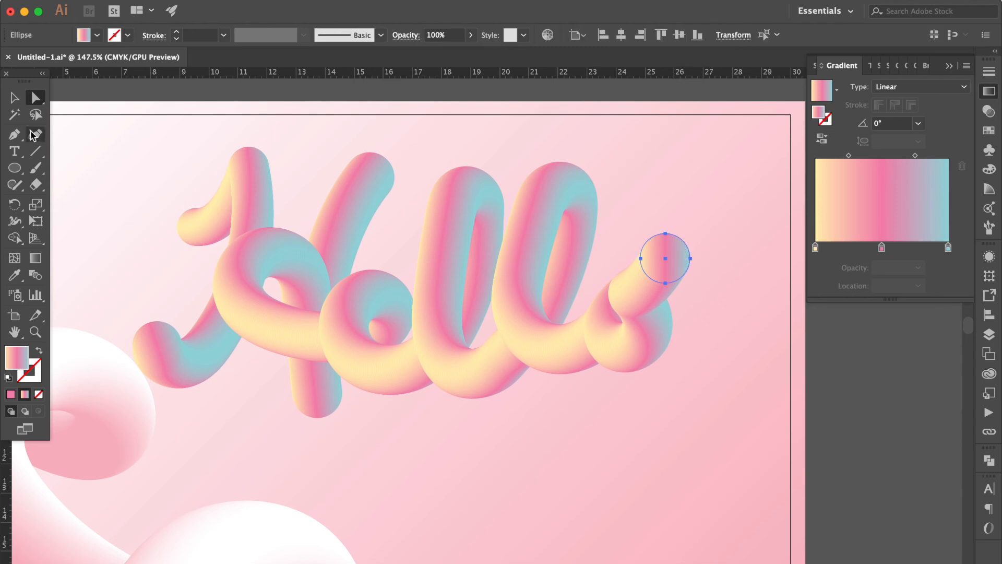
key(v)
drag(640, 283, 662, 263)
click(694, 200)
Step: Select both tubes of the "Hello" lettering and move them about 1.5 cm right and 3.5 cm down
scroll(694, 199, down, 1)
scroll(694, 203, down, 6)
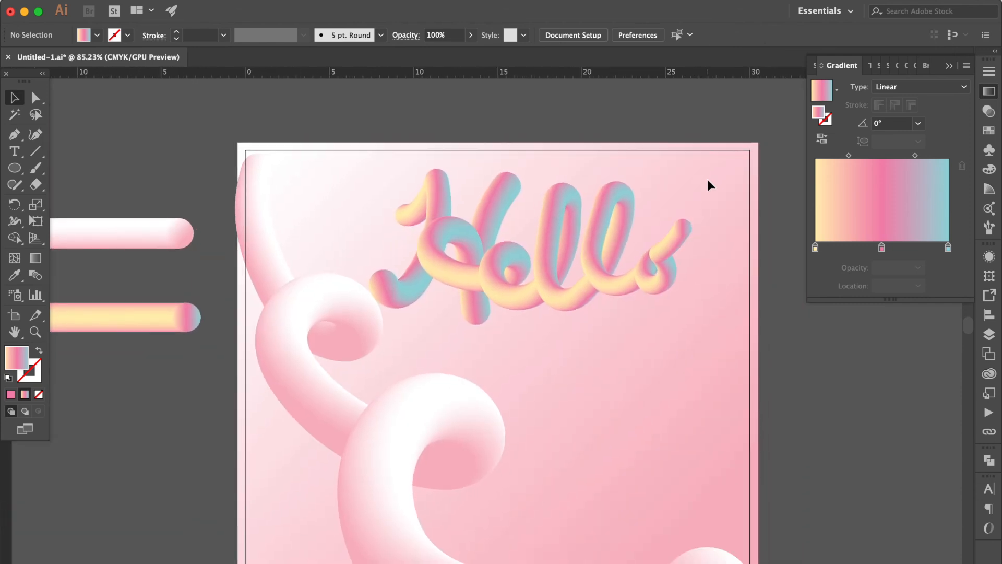
click(424, 309)
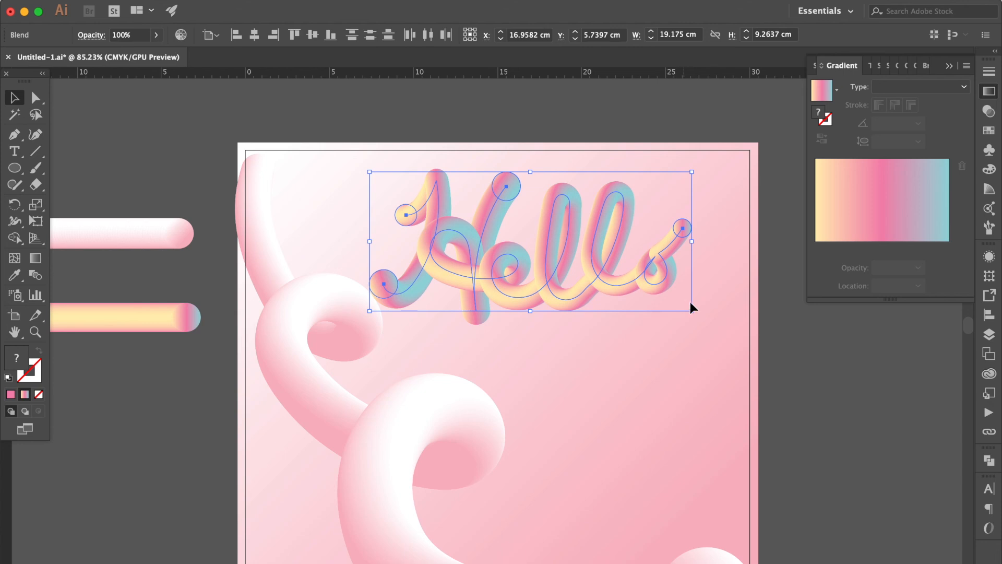
drag(657, 271, 687, 333)
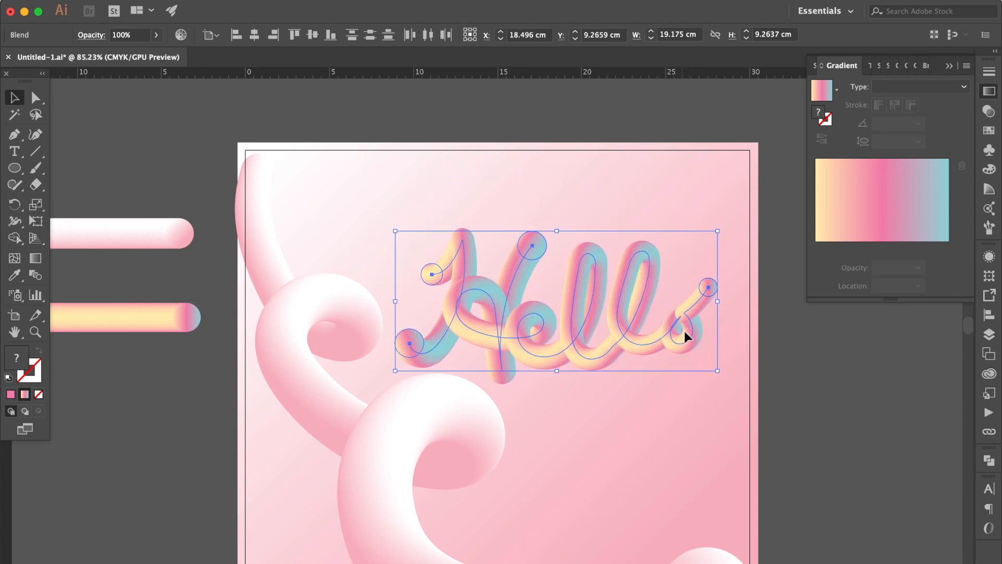
Step: Enlarge the "Hello" lettering proportionally to about 20.17 × 9.74 cm and move it up about 0.8 cm
scroll(687, 340, right, 5)
scroll(686, 339, down, 3)
drag(610, 301, 633, 309)
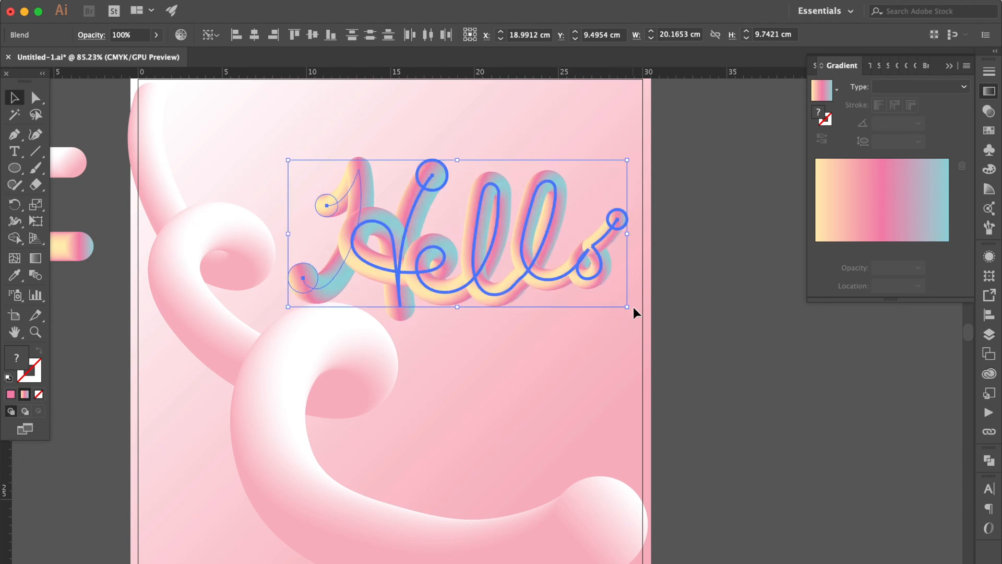
drag(540, 238, 540, 239)
scroll(540, 239, down, 2)
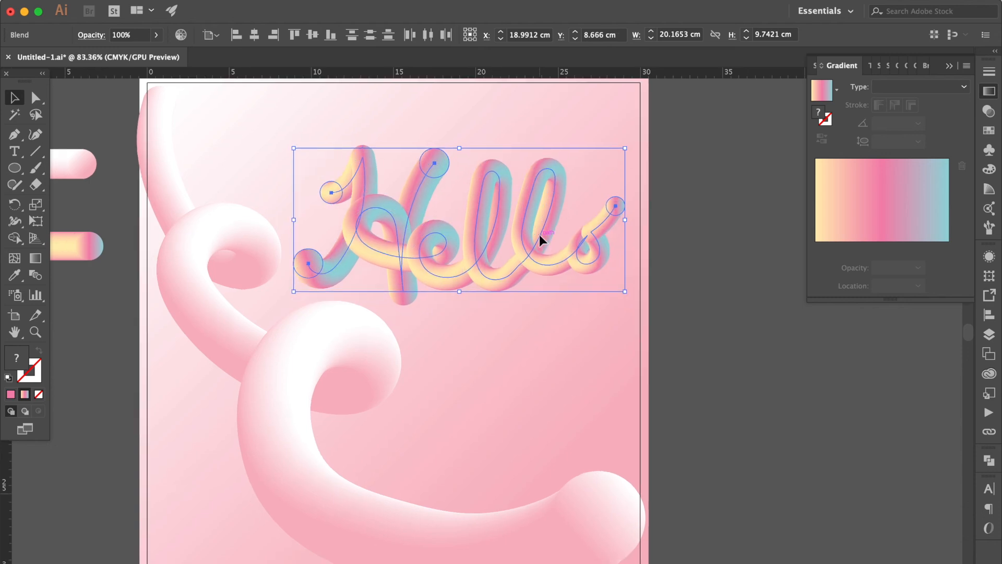
click(686, 287)
Step: Nudge the tube forming the H's first stroke about 0.4 cm to the left
scroll(685, 287, up, 1)
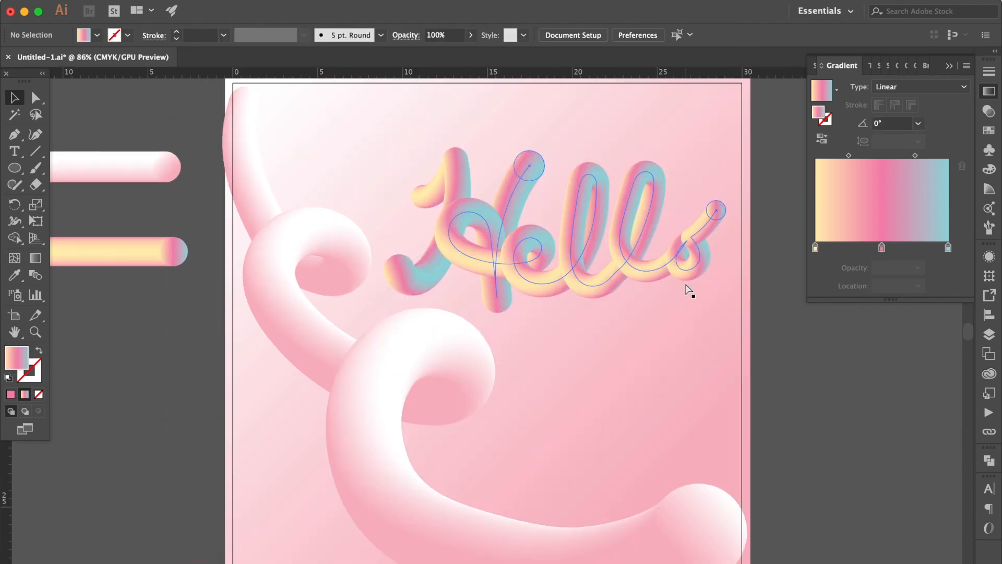
click(455, 178)
key(Left)
key(Left)
key(Left)
key(Left)
key(Left)
key(Left)
key(Left)
key(Left)
key(Left)
key(Left)
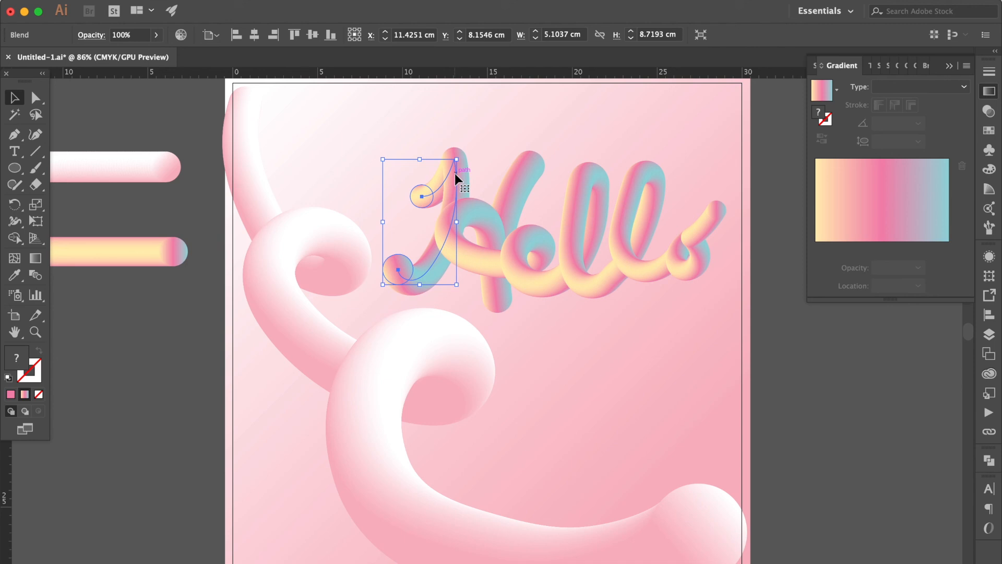
click(501, 145)
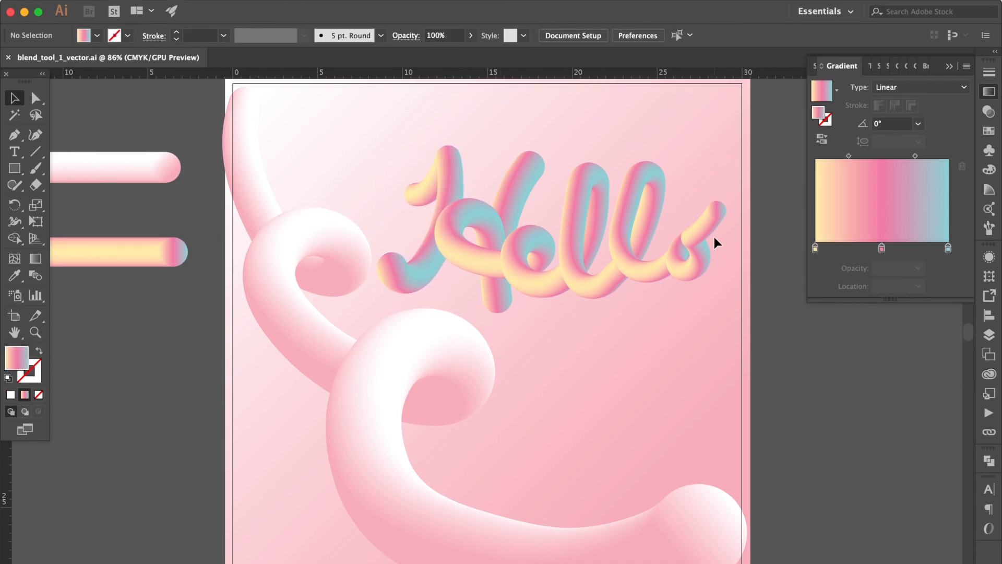
Step: Directly select the circle ending the "o" and rotate it so its gradient angle is -18.1°
scroll(716, 243, up, 5)
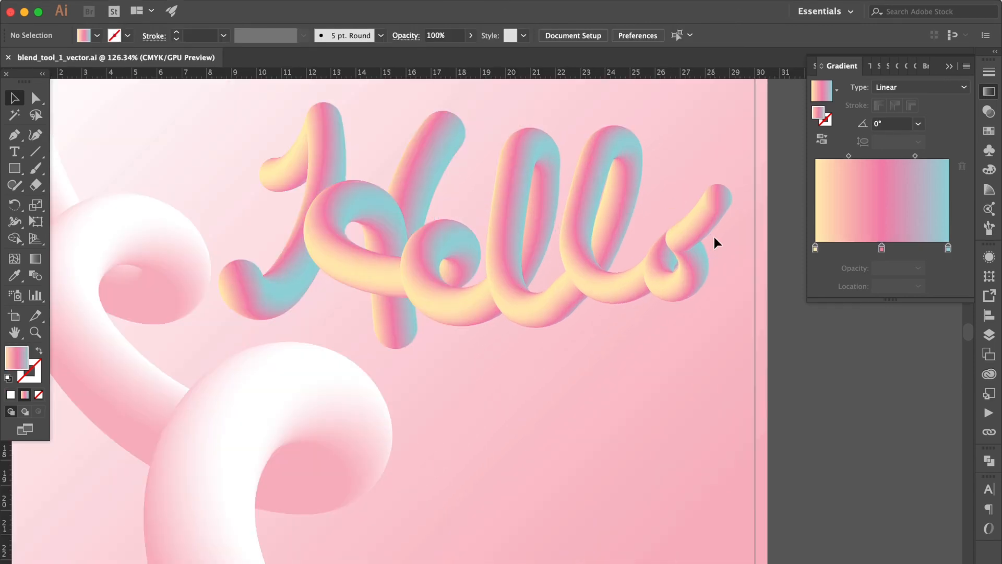
scroll(715, 238, up, 1)
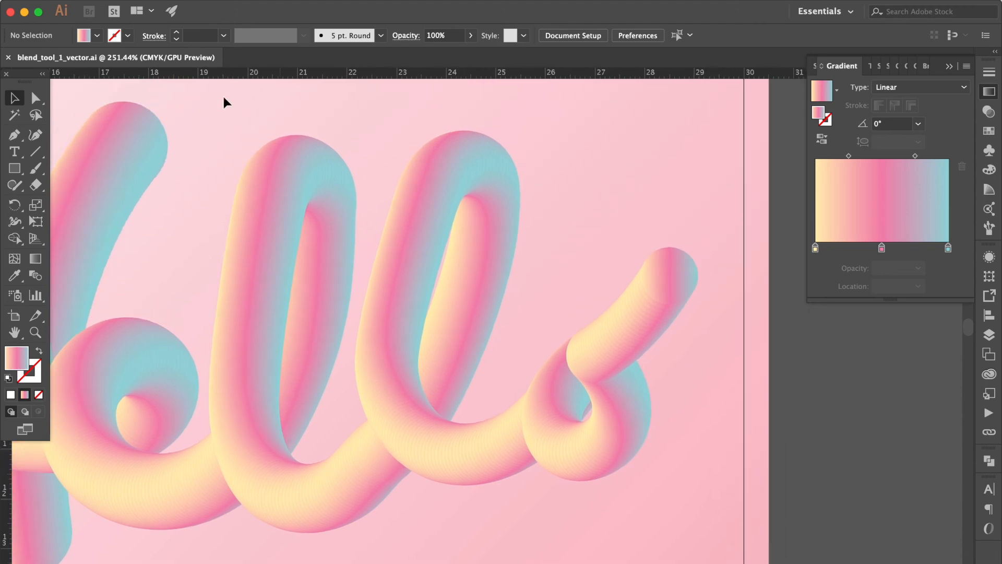
click(33, 98)
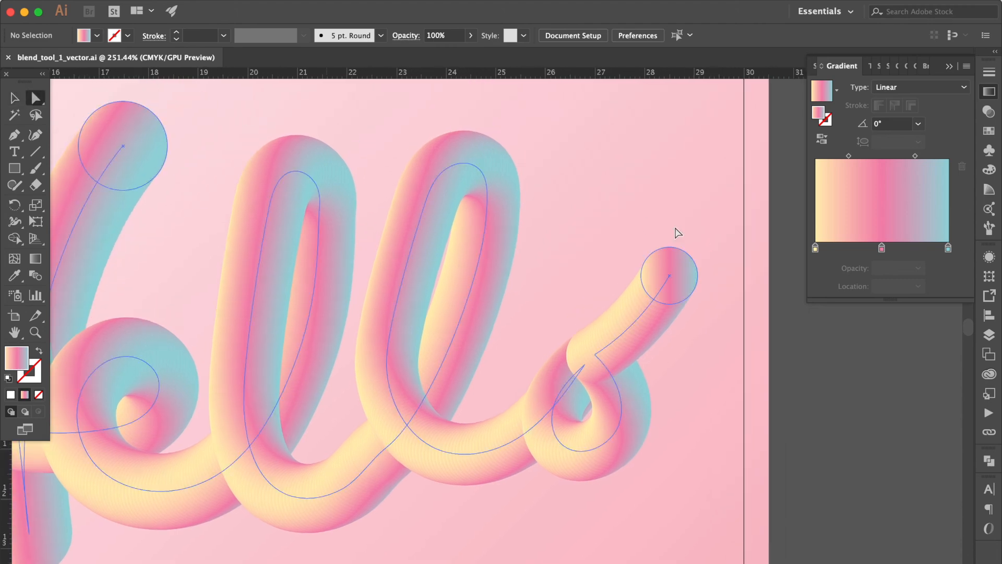
click(690, 275)
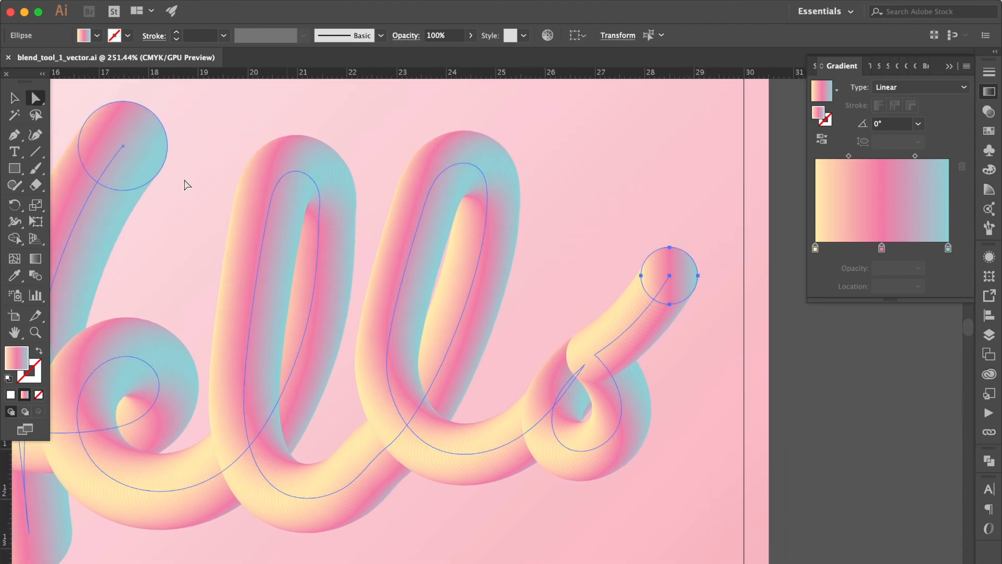
click(14, 99)
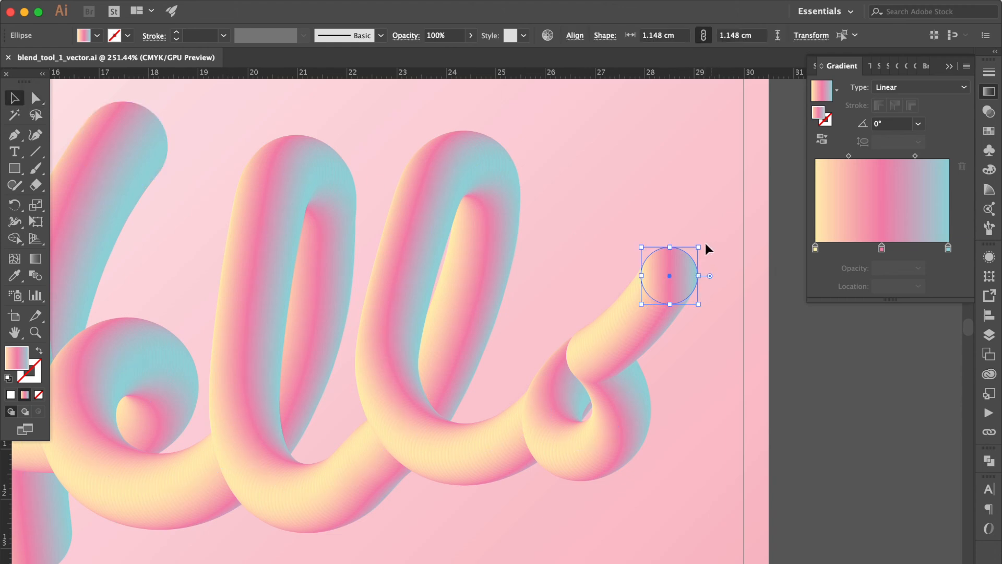
drag(704, 244, 714, 253)
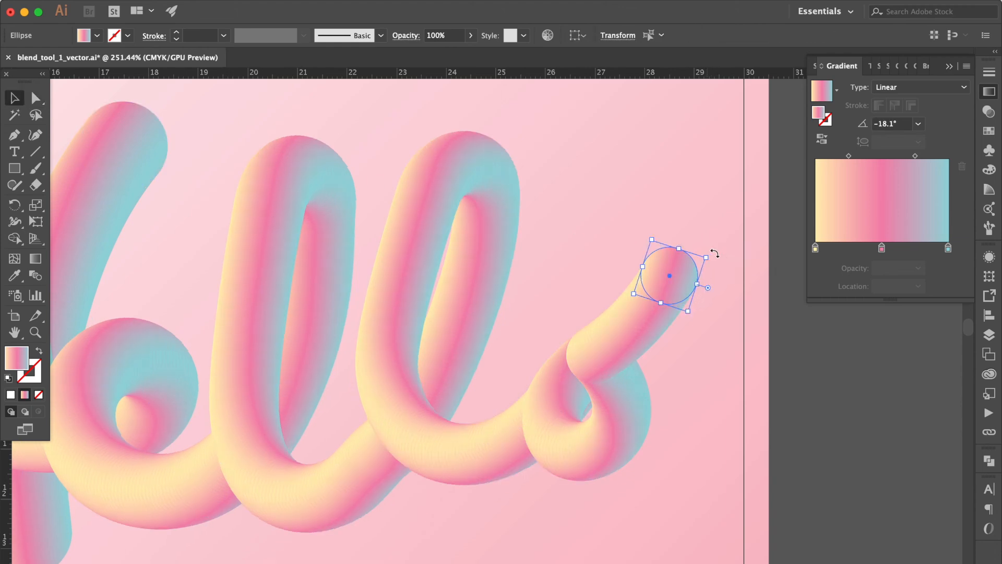
click(730, 357)
scroll(729, 358, down, 4)
scroll(729, 358, down, 1)
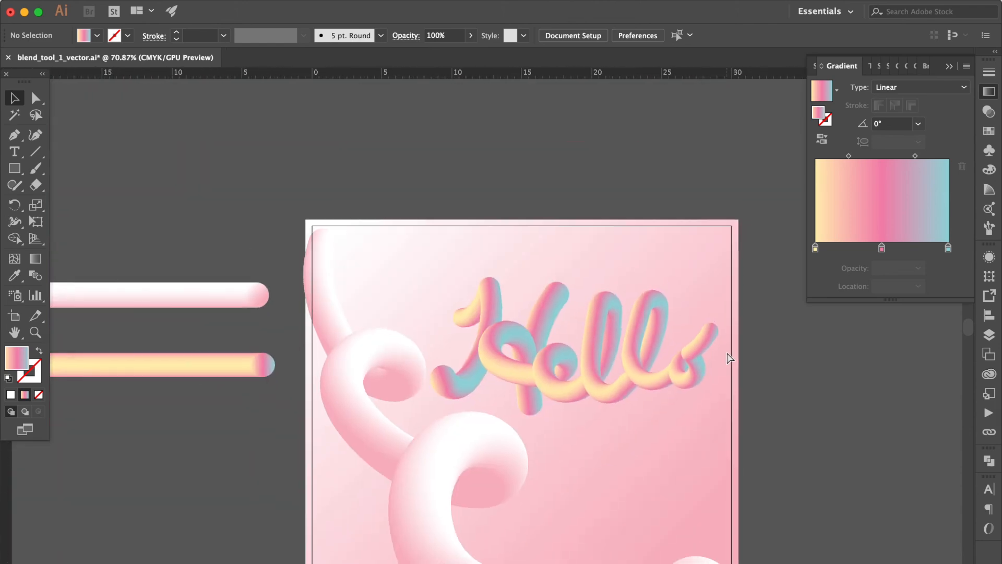